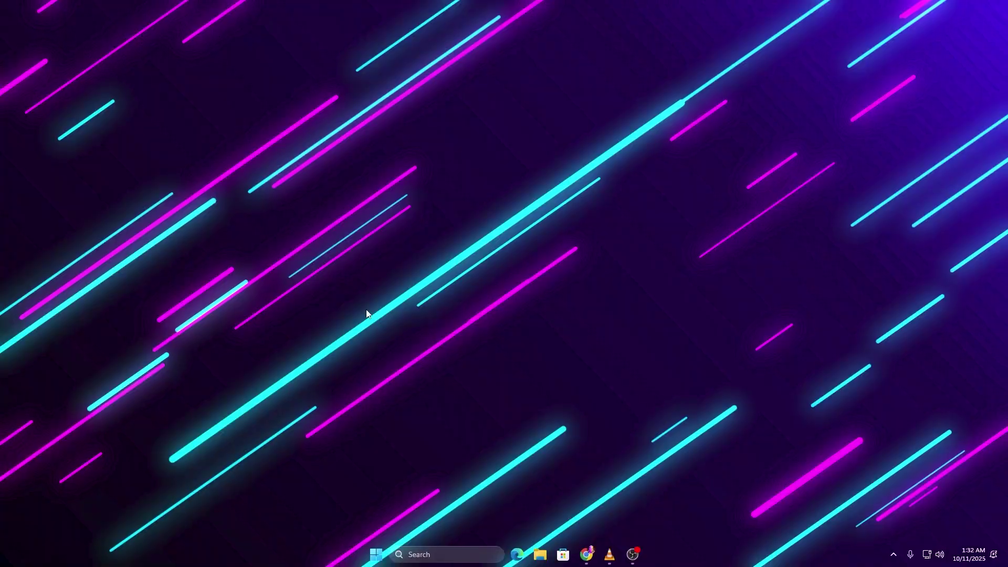
Open the Local Group Policy Editor through the Run dialog and place its window near the middle of the desktop
drag(120, 443, 462, 273)
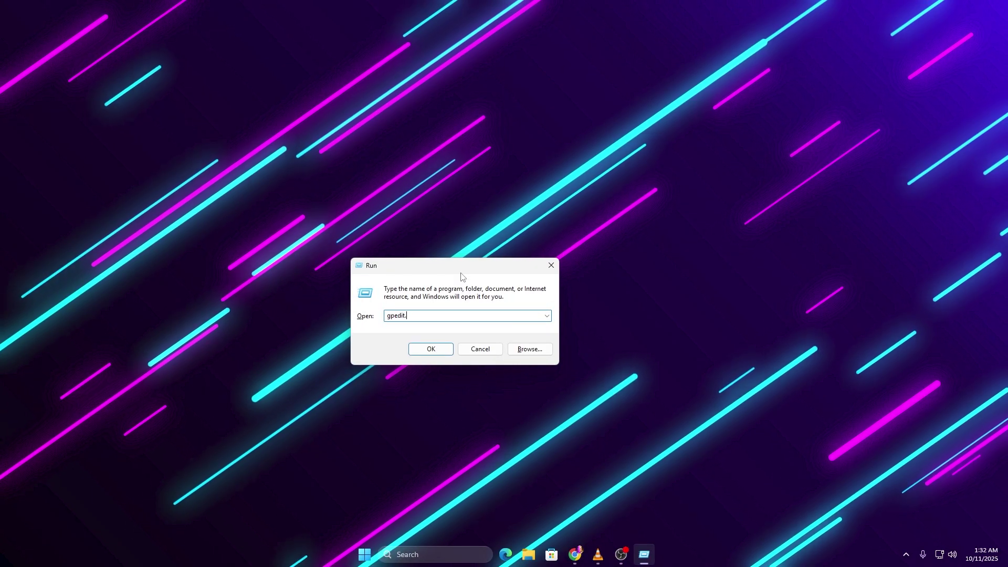
key(Return)
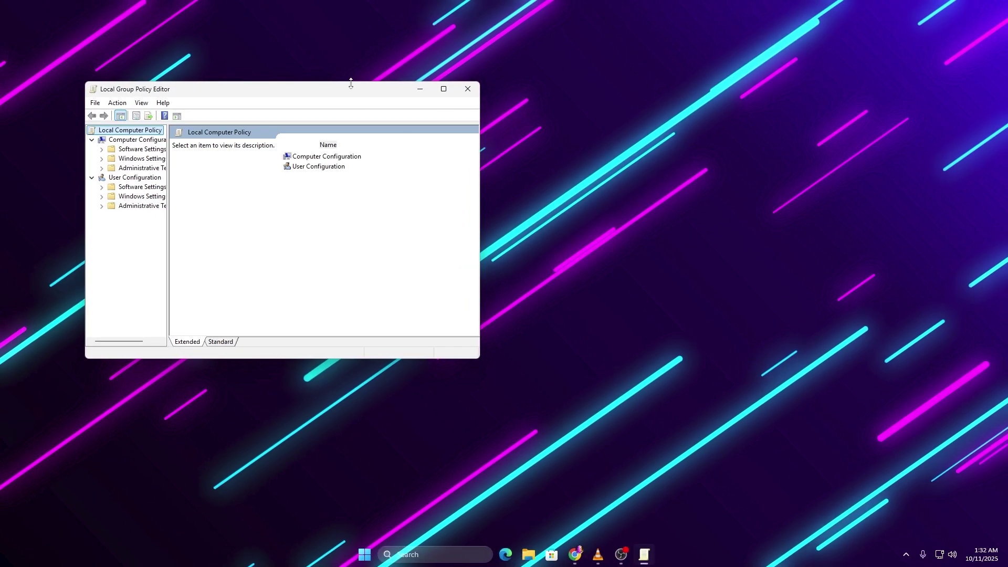
drag(345, 97, 570, 134)
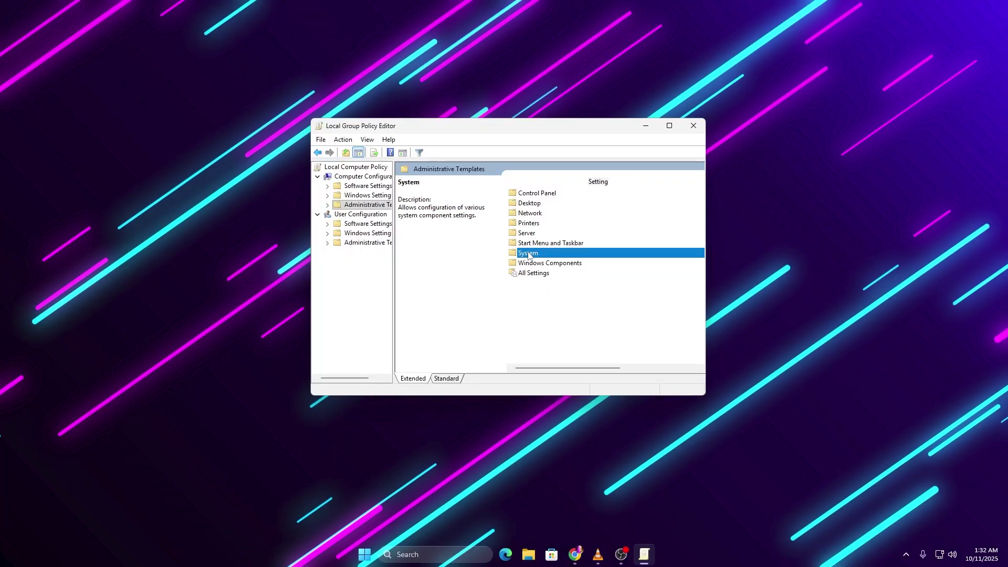
Go to System, Power Management, Power Throttling Settings under the computer's Administrative Templates
double_click(528, 253)
double_click(547, 322)
double_click(552, 234)
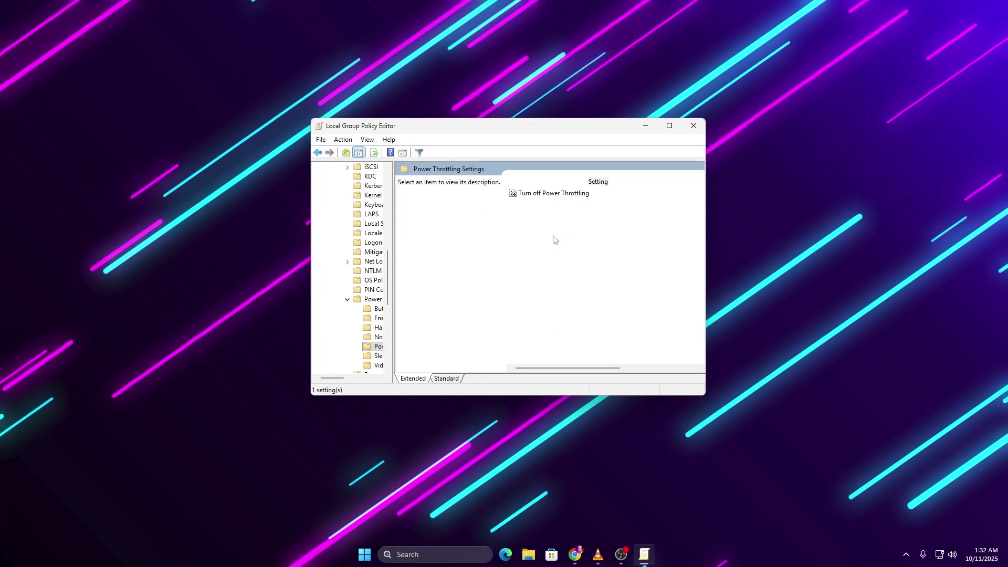
Open the Turn off Power Throttling policy and confirm it as Enabled
double_click(551, 194)
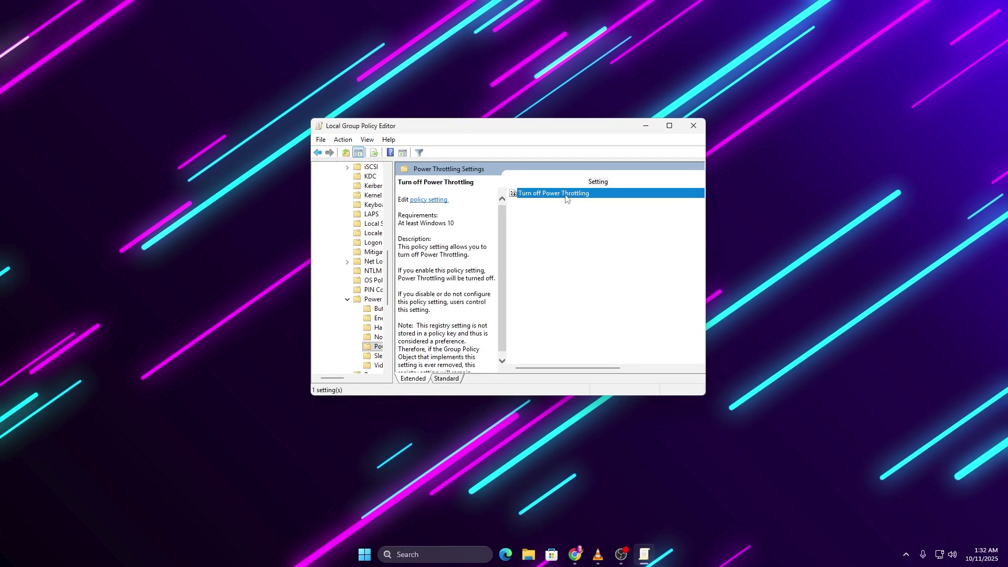
drag(361, 126, 430, 143)
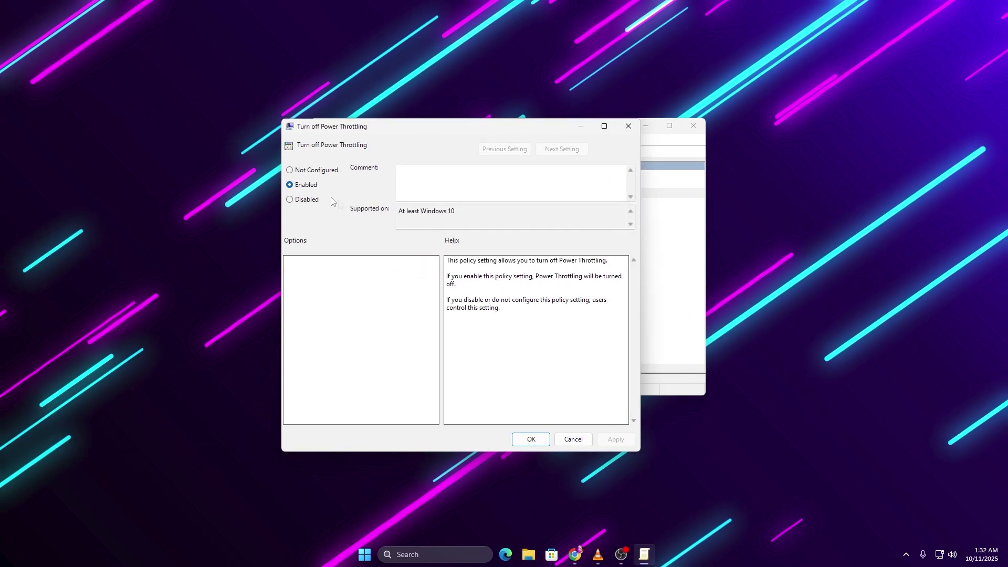
click(531, 440)
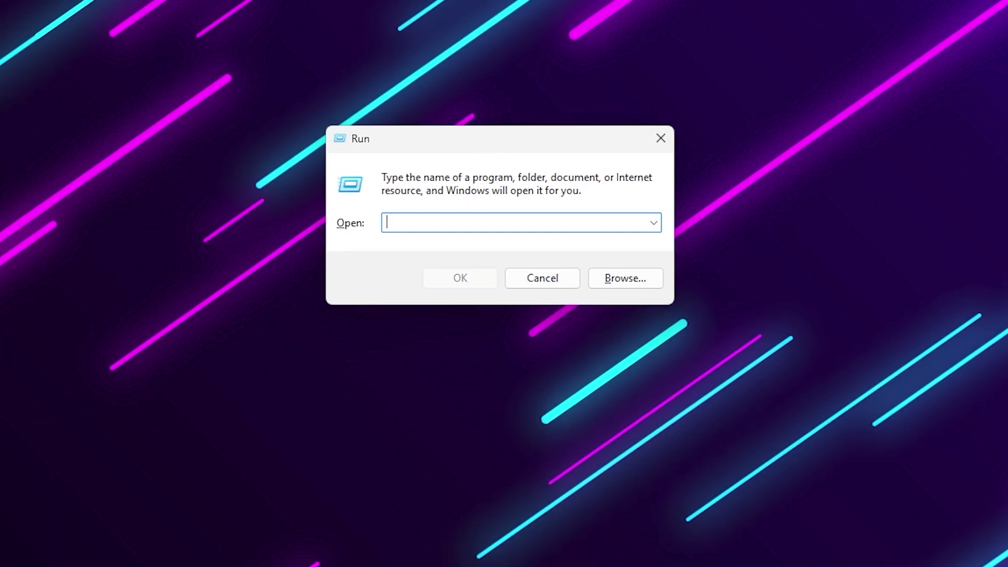
Launch System Configuration from the Run dialog and open the advanced boot options for Windows 11
text(ig)
key(Return)
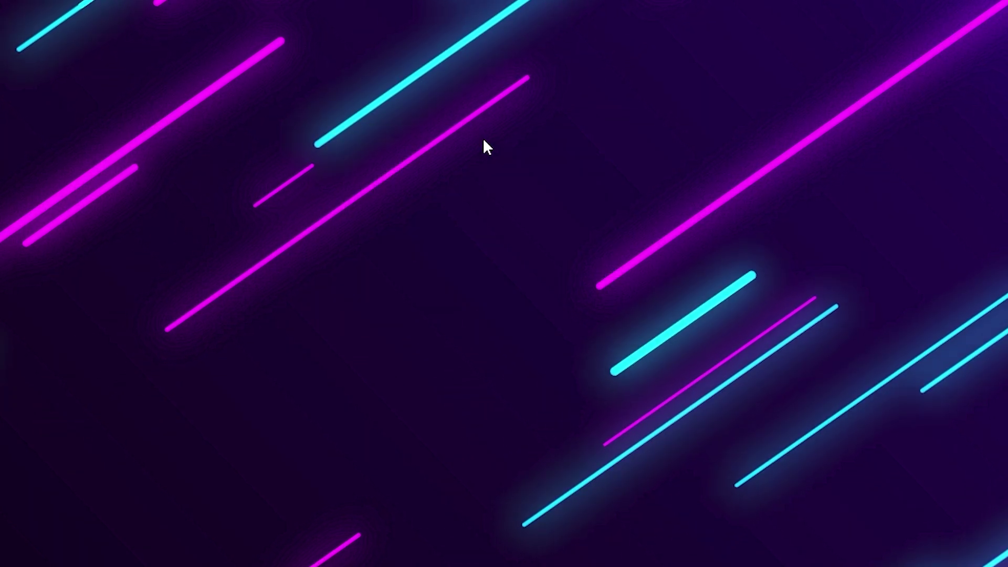
click(320, 134)
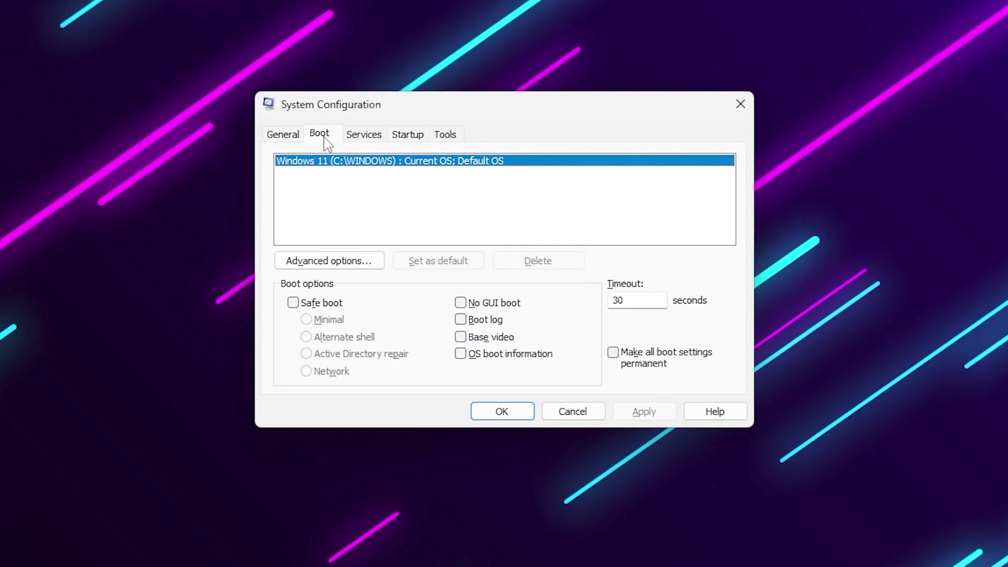
click(329, 261)
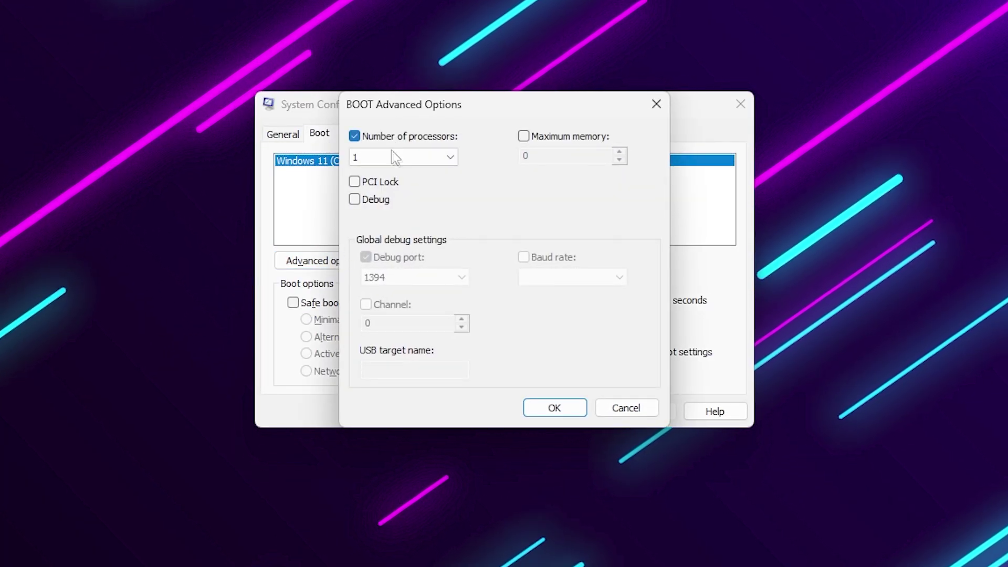
Turn off the Number of processors limit in the advanced boot options, and apply and confirm the boot settings
click(392, 150)
click(369, 167)
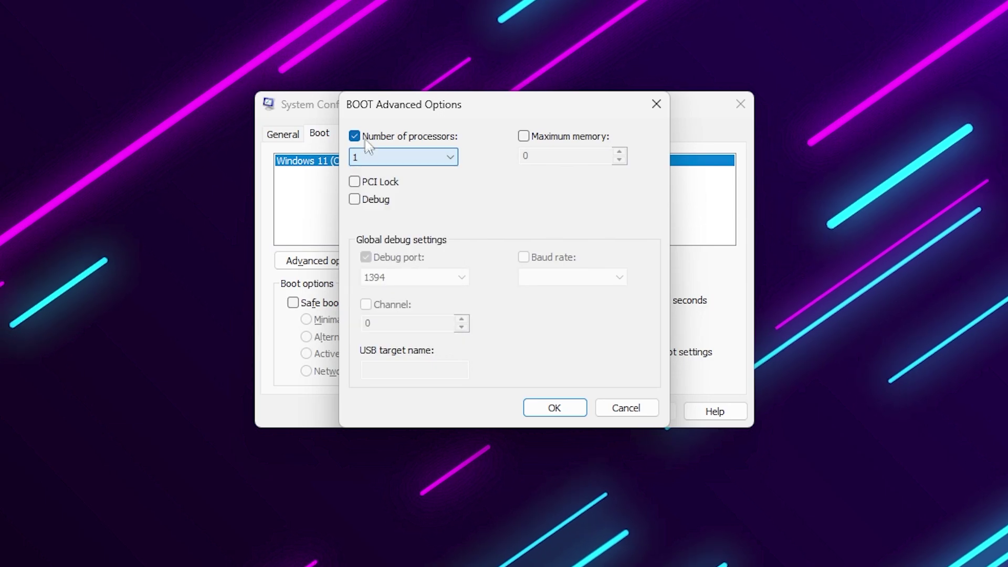
click(364, 137)
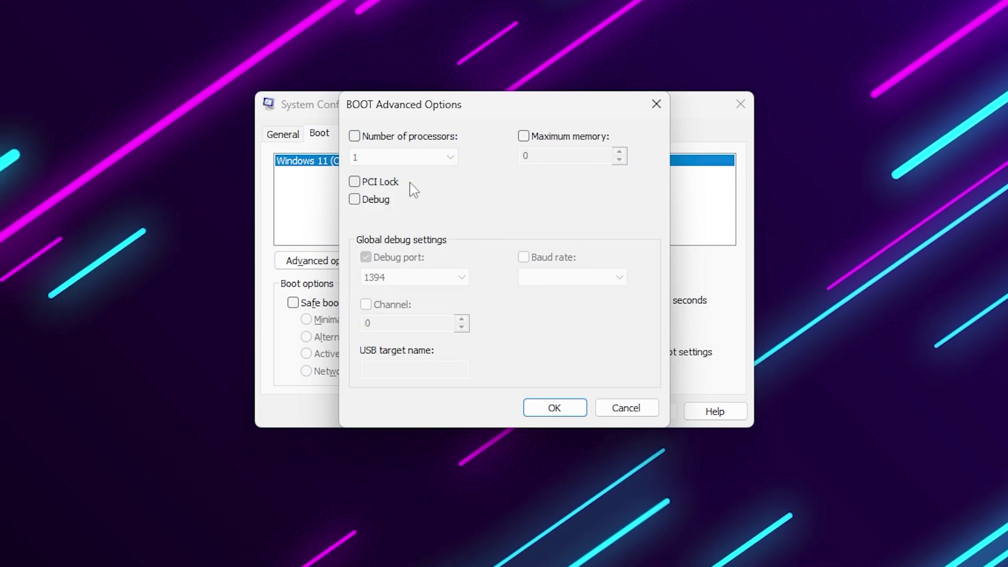
click(554, 409)
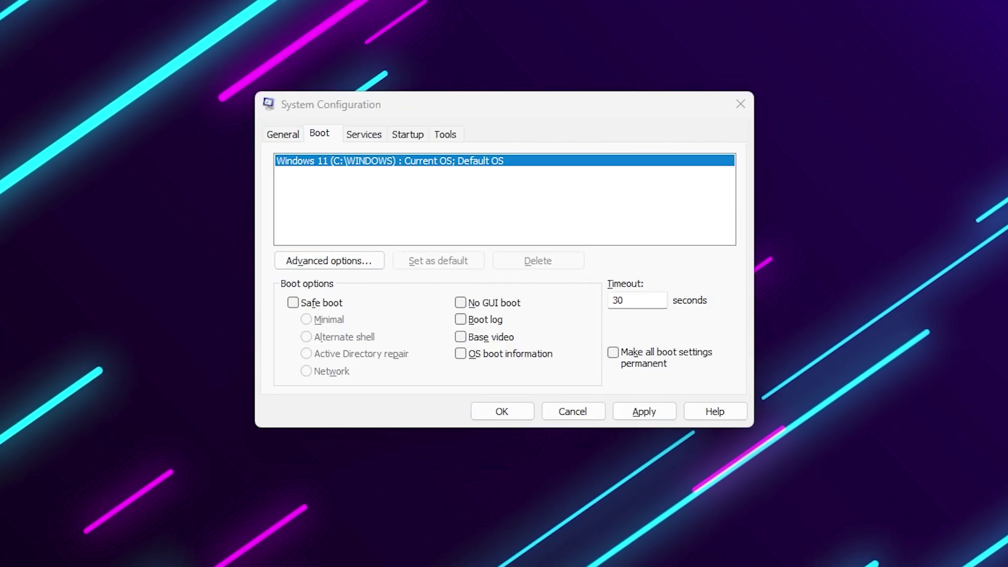
click(643, 414)
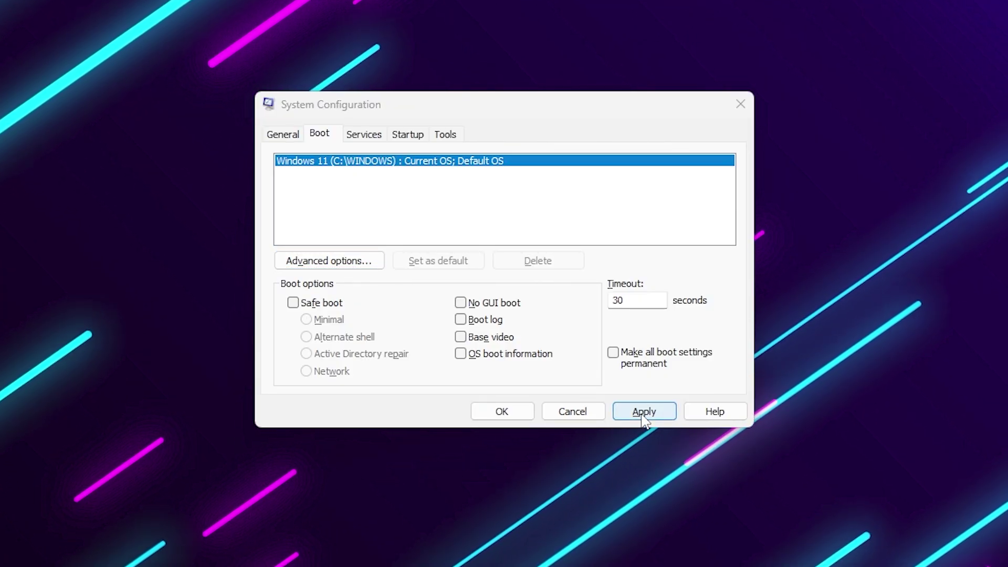
click(501, 413)
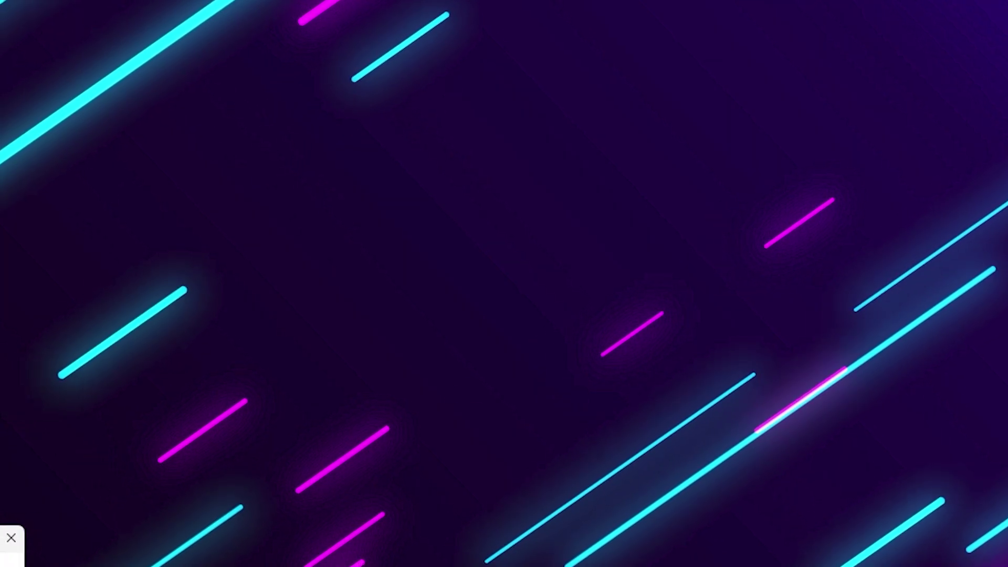
Reopen System Configuration by running msconfig
key(super+r)
drag(220, 401, 535, 208)
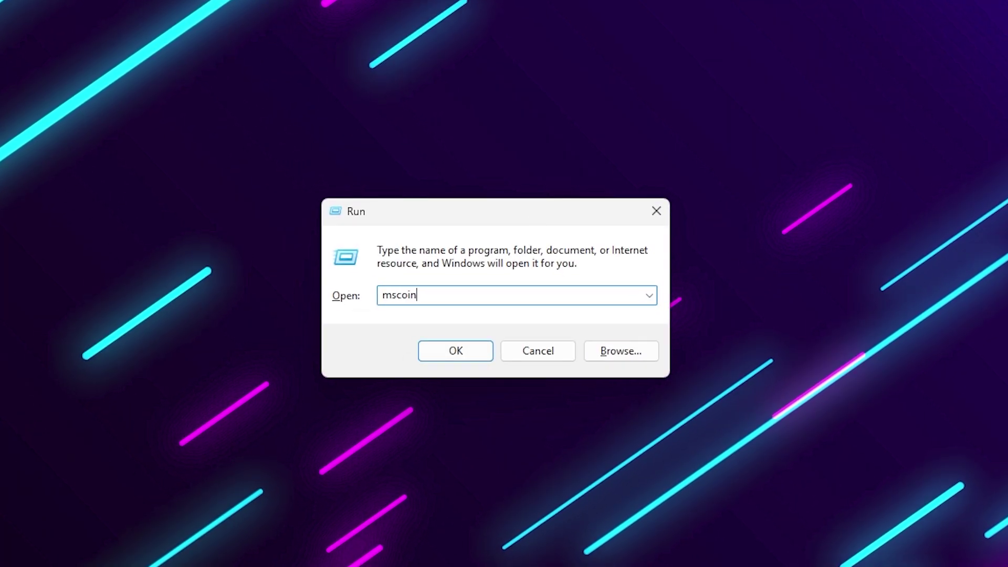
text(msconfig)
key(Return)
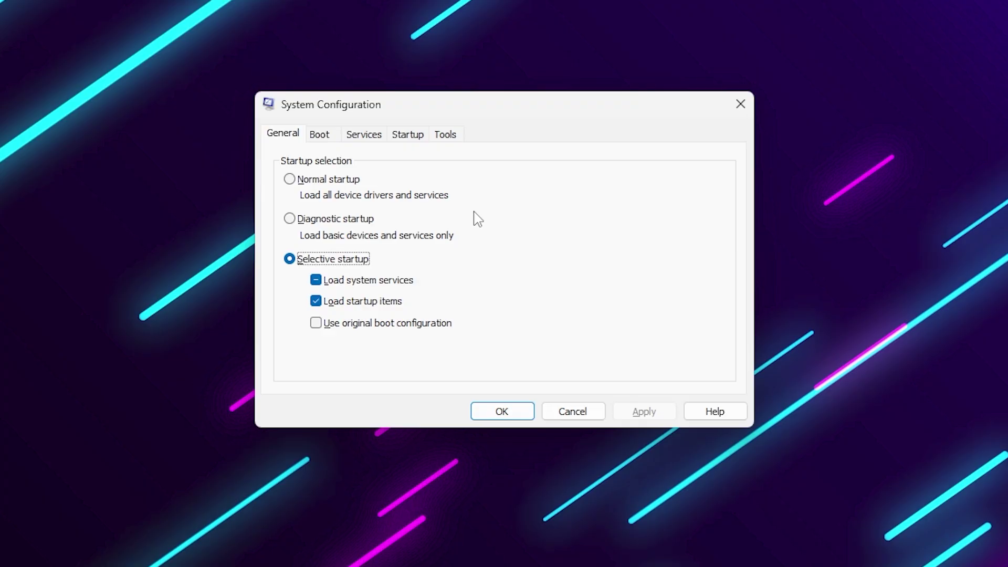
Hide all Microsoft services in the services list and review the remaining third-party services
click(358, 136)
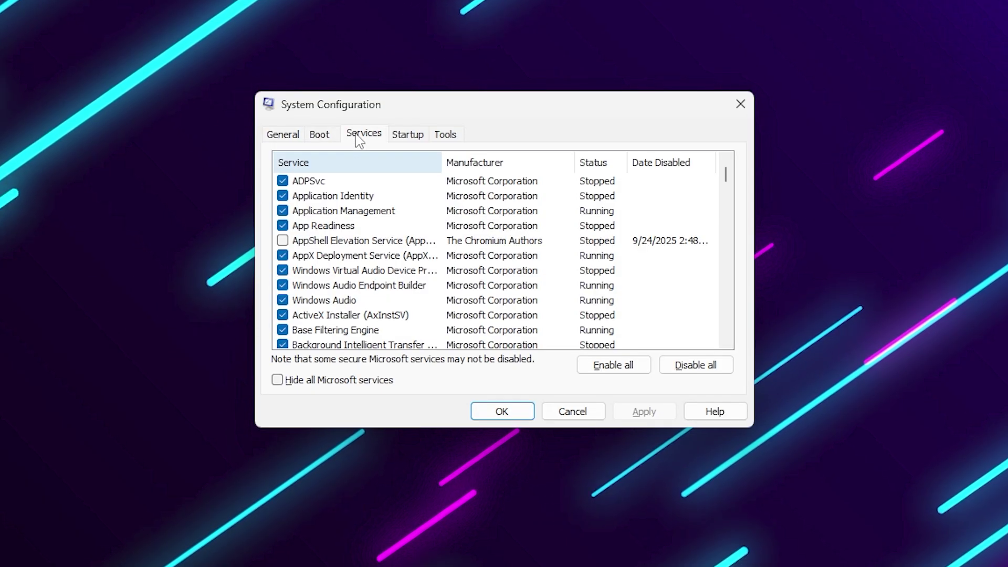
click(294, 381)
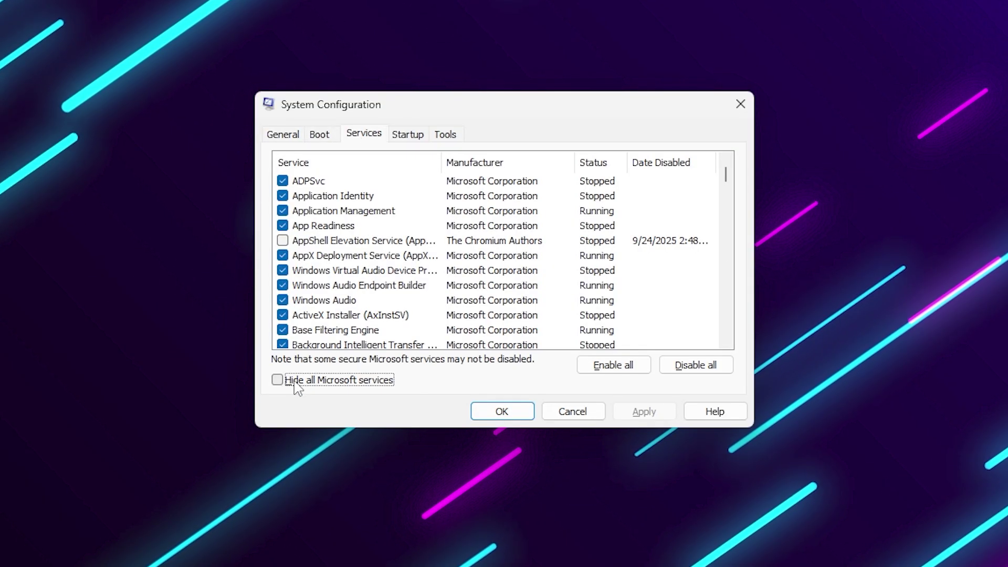
click(282, 382)
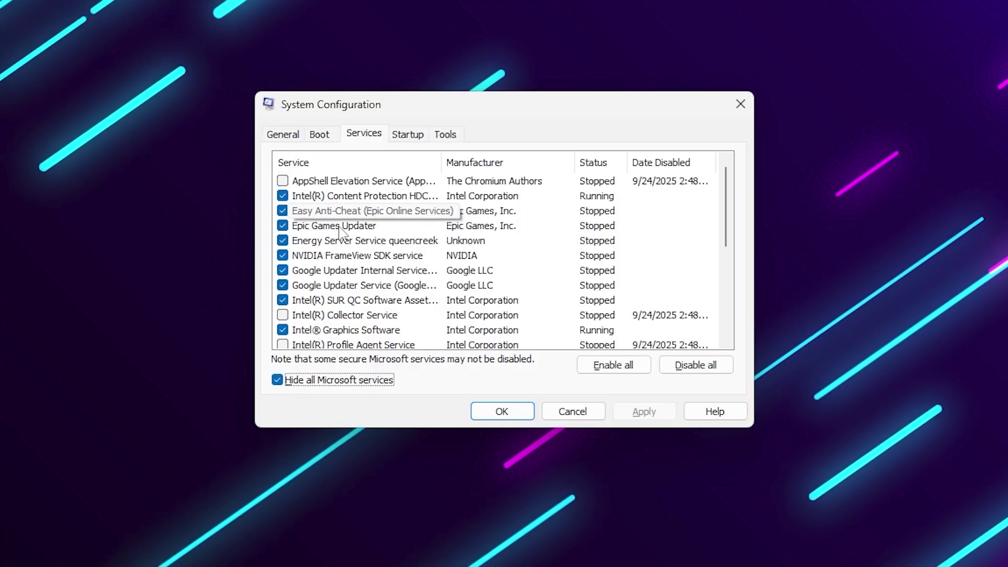
scroll(328, 204, down, 1)
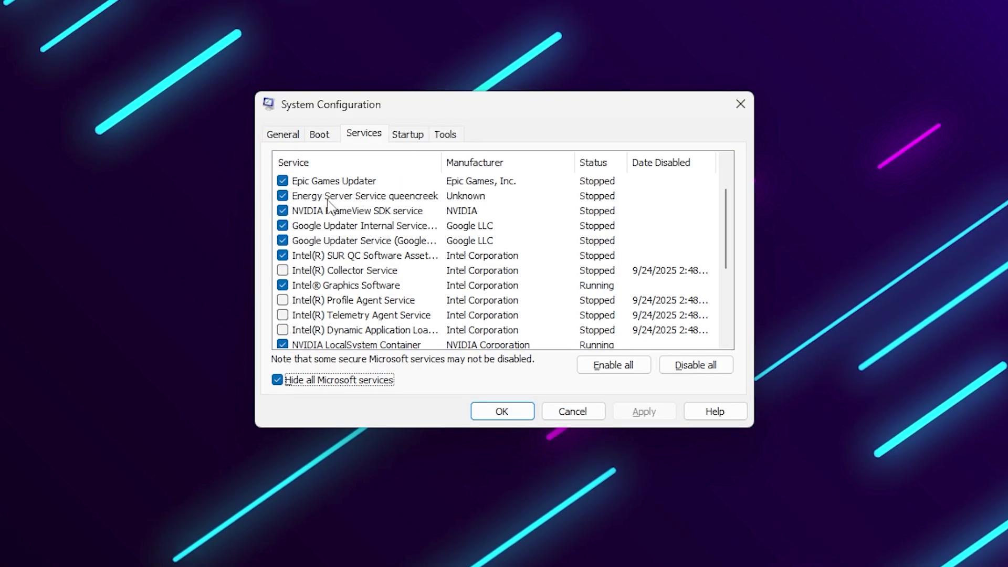
scroll(329, 203, down, 1)
Review the status of the startup apps in Task Manager, opened from System Configuration, and close it
click(407, 134)
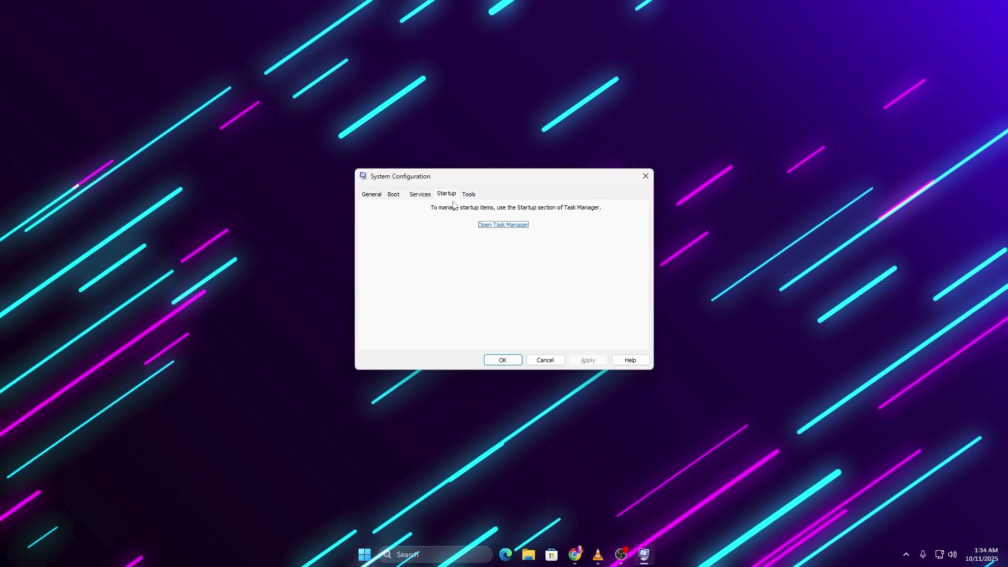
click(491, 226)
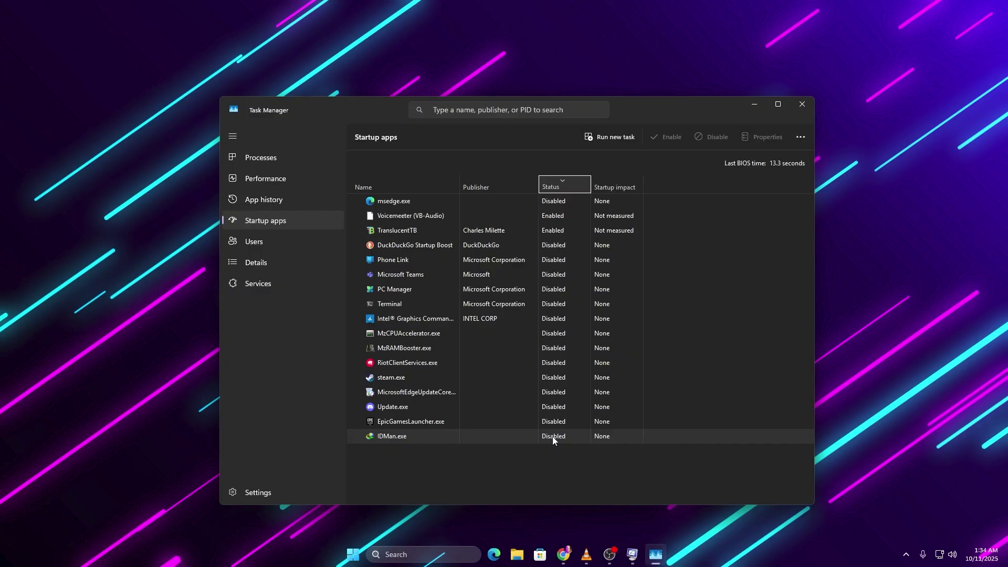
click(802, 105)
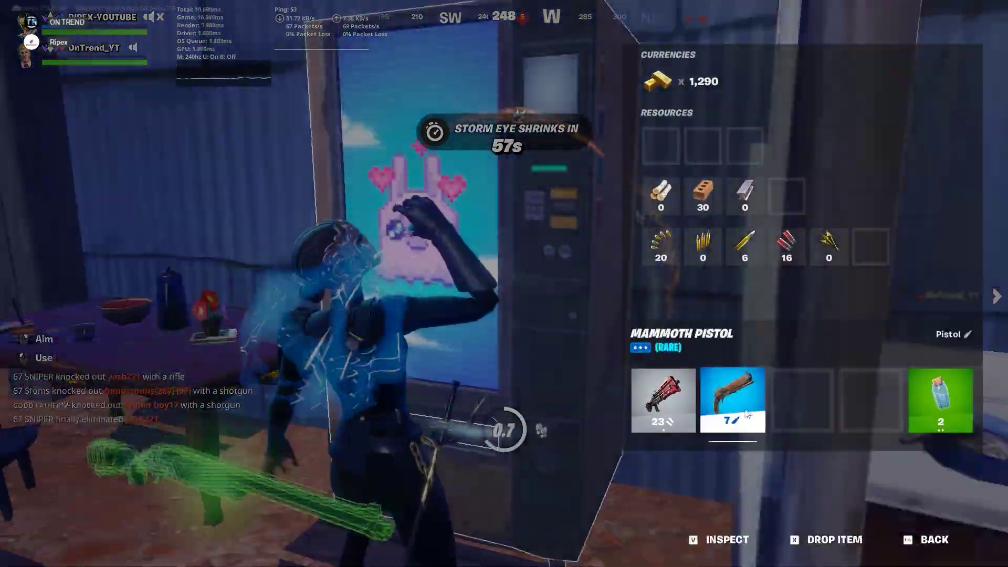
key(Tab)
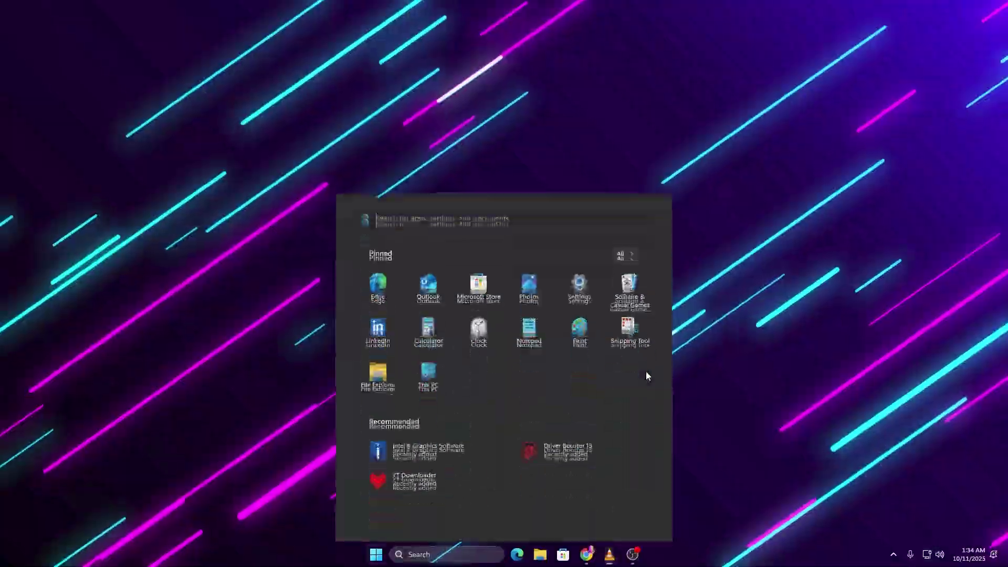
Open the Services console and set the Windows Search service's startup type to Disabled
text(services)
key(Return)
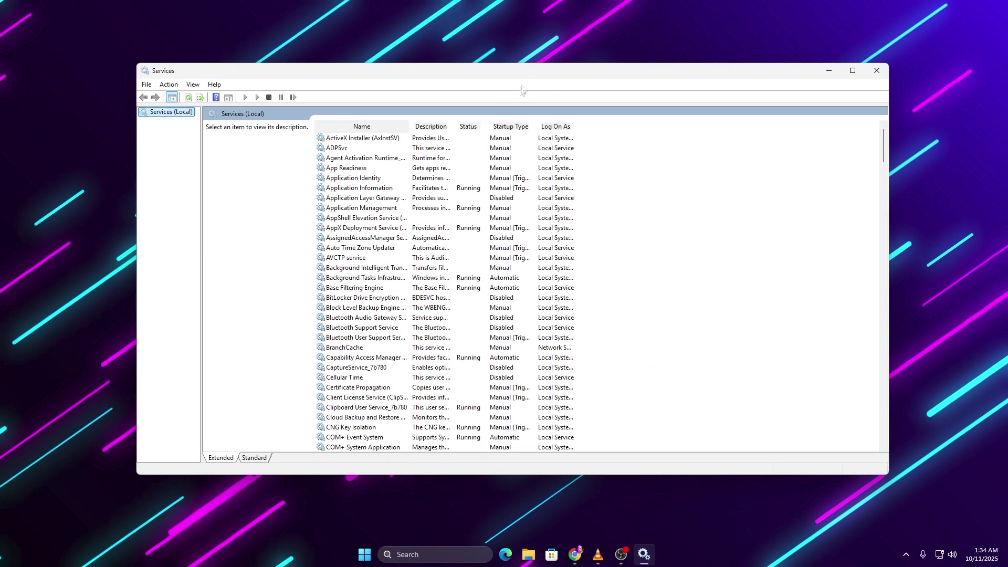
key(w)
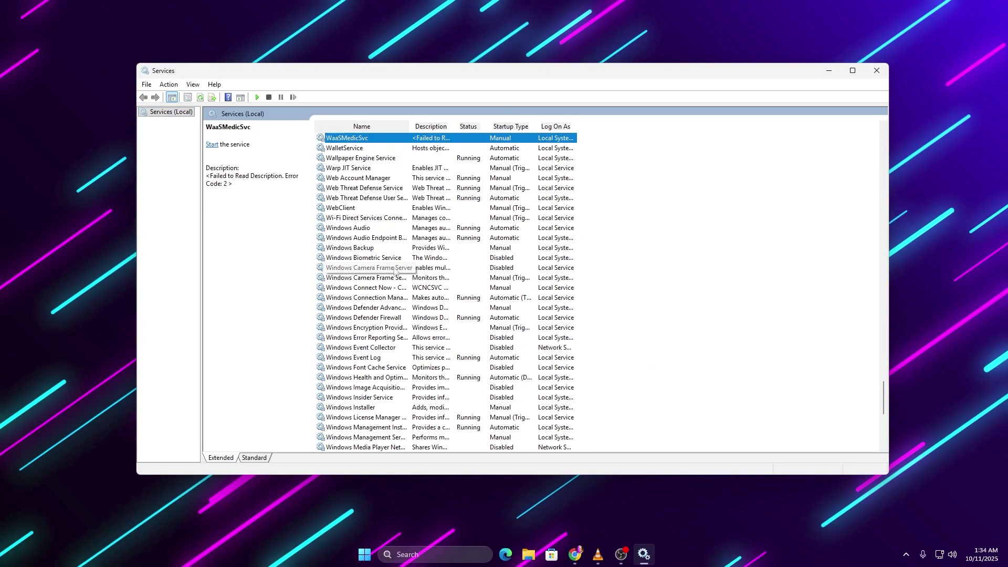
scroll(396, 279, down, 5)
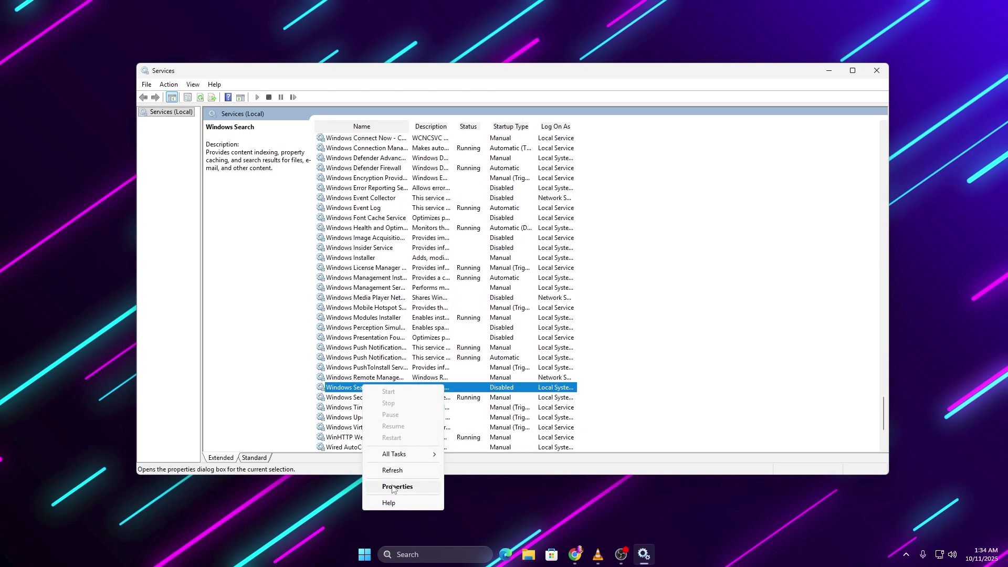
click(394, 487)
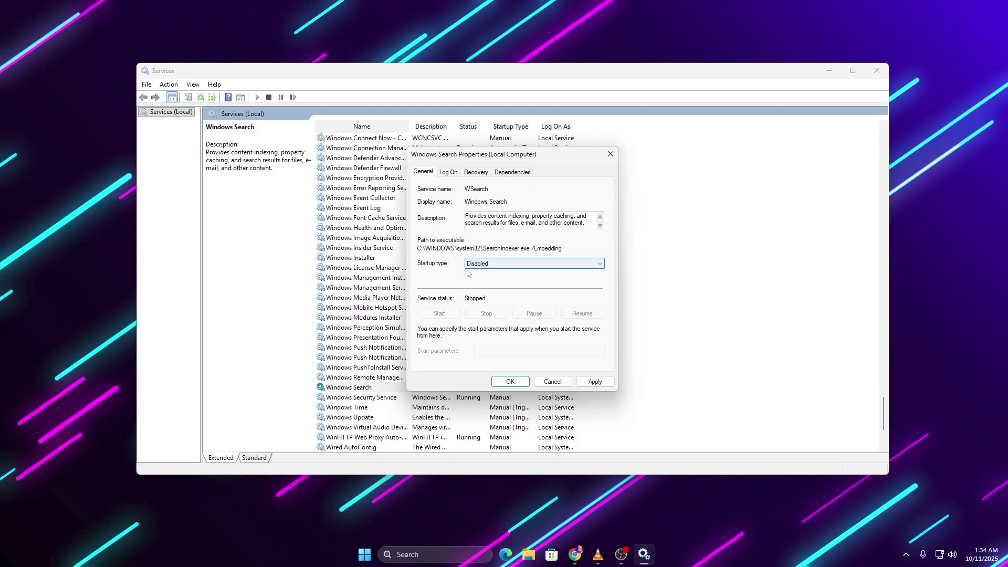
click(564, 384)
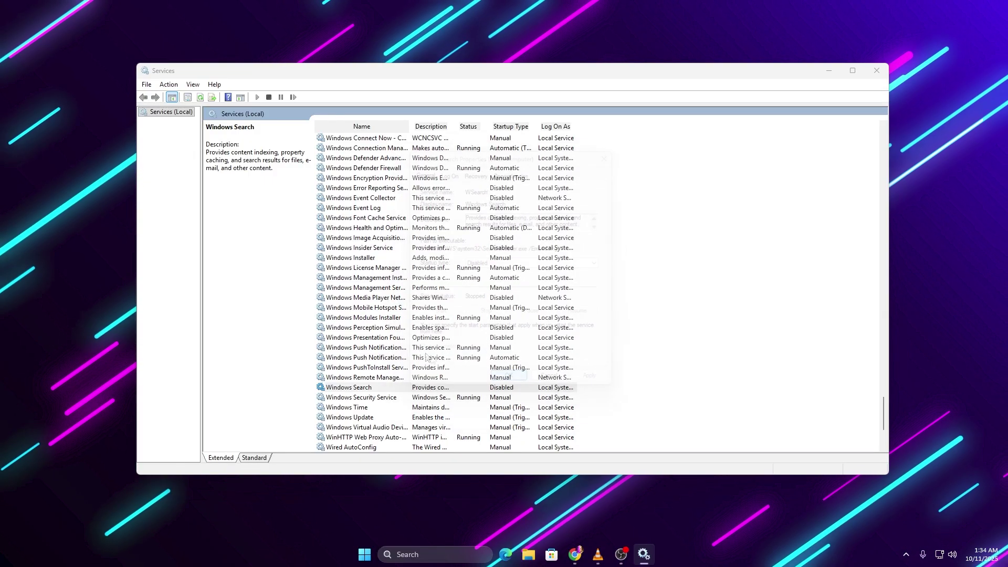
Open the Print Spooler service's properties and confirm them with the startup type Disabled
click(365, 347)
key(p)
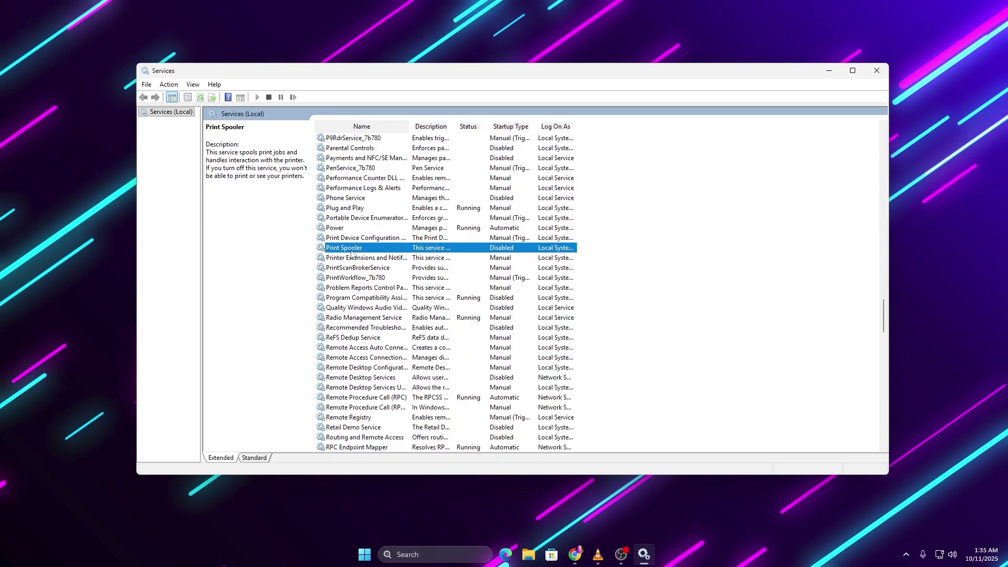
click(385, 351)
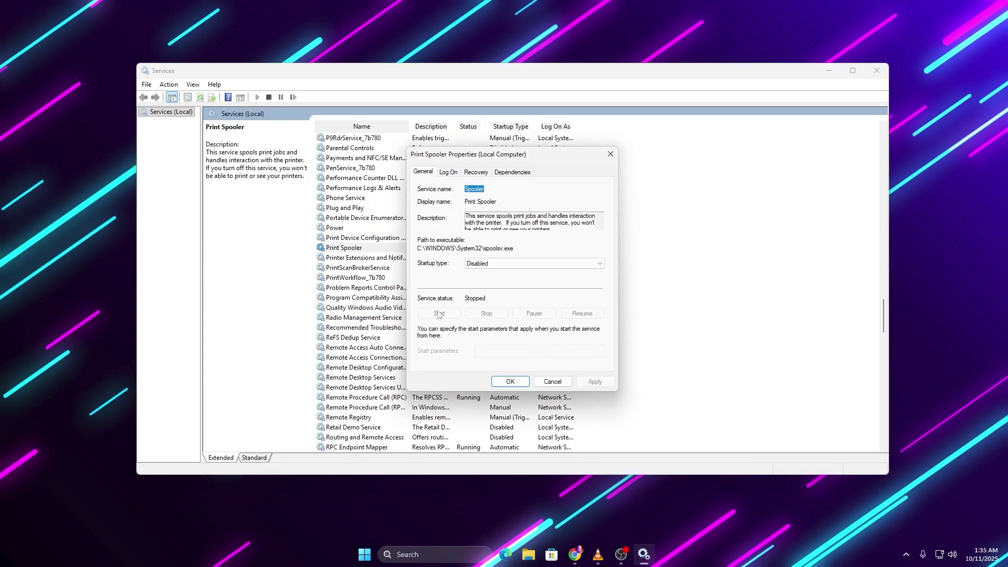
click(510, 381)
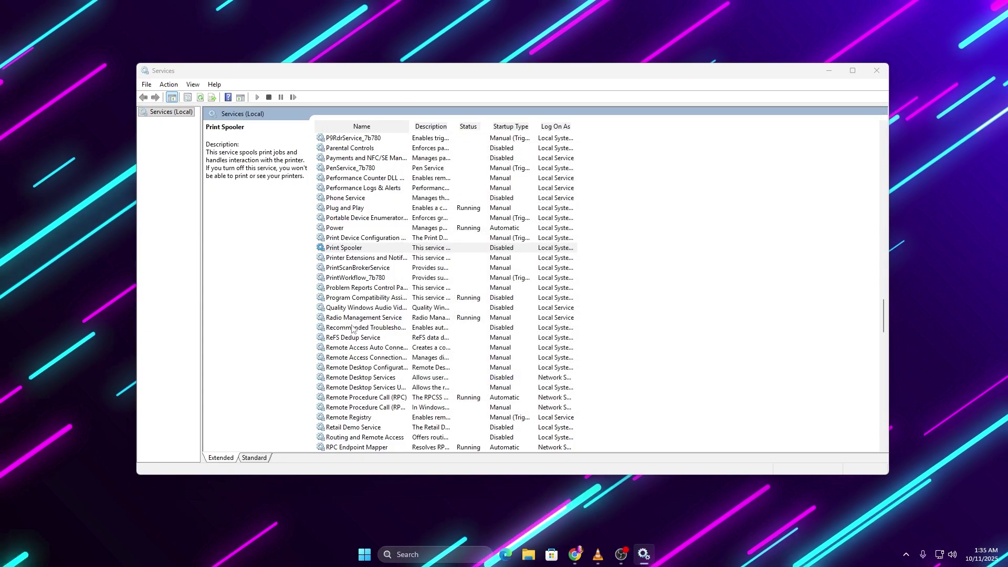
Open the SysMain service's properties and confirm them with the startup type Disabled
click(352, 327)
key(s)
scroll(352, 327, down, 3)
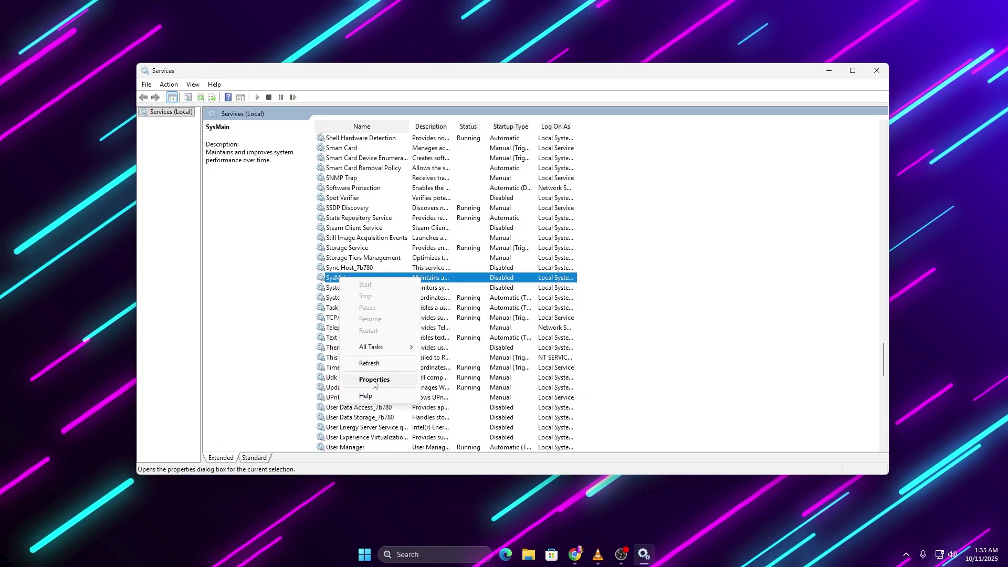
click(389, 380)
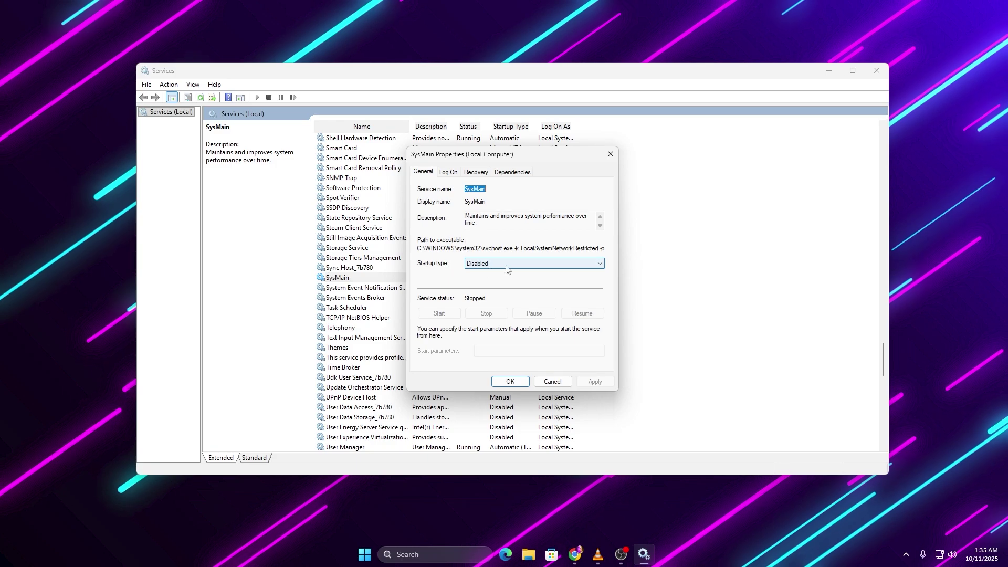
click(512, 381)
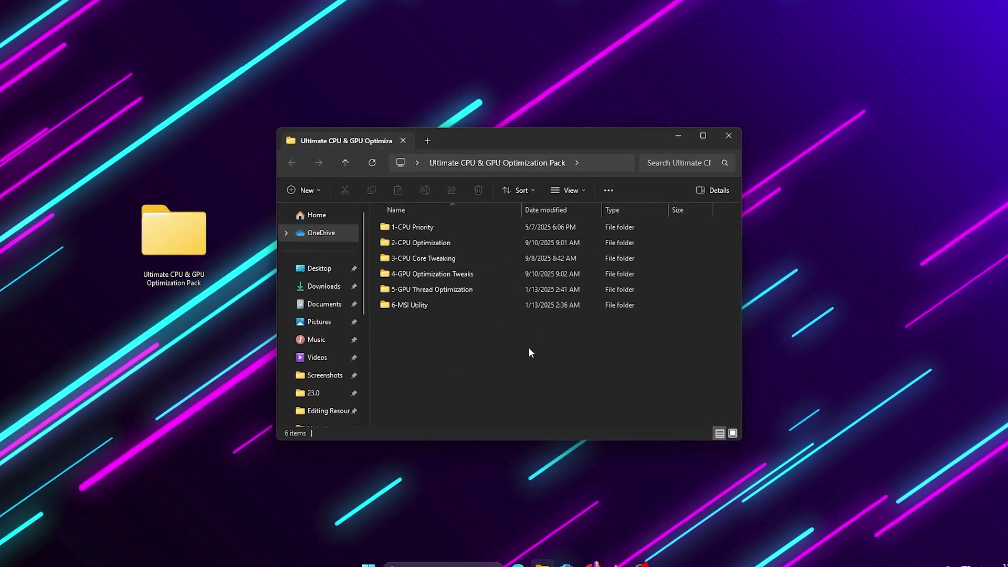
In File Explorer, open the 1-CPU Priority folder of the Ultimate CPU & GPU Optimization Pack
click(430, 245)
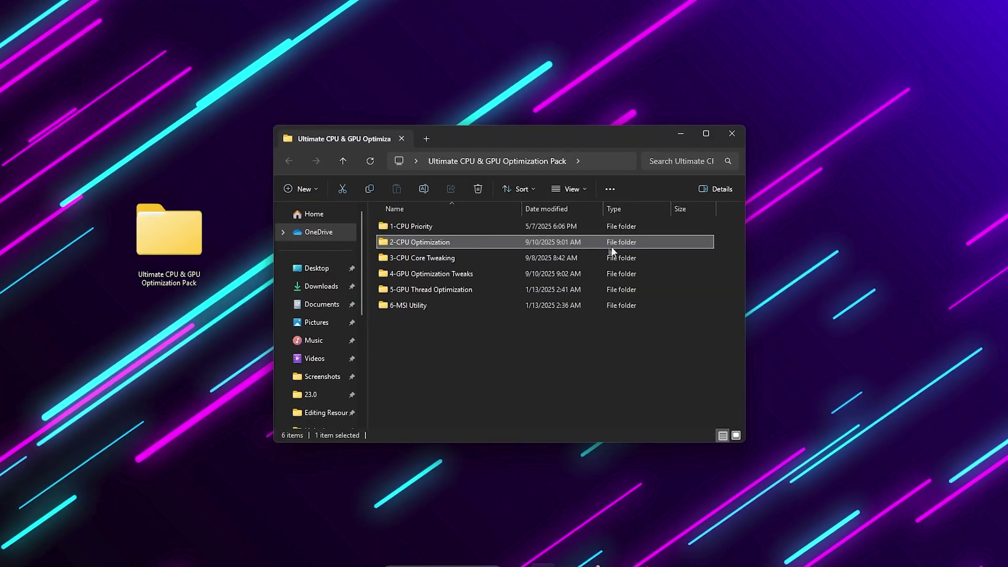
drag(687, 369, 441, 339)
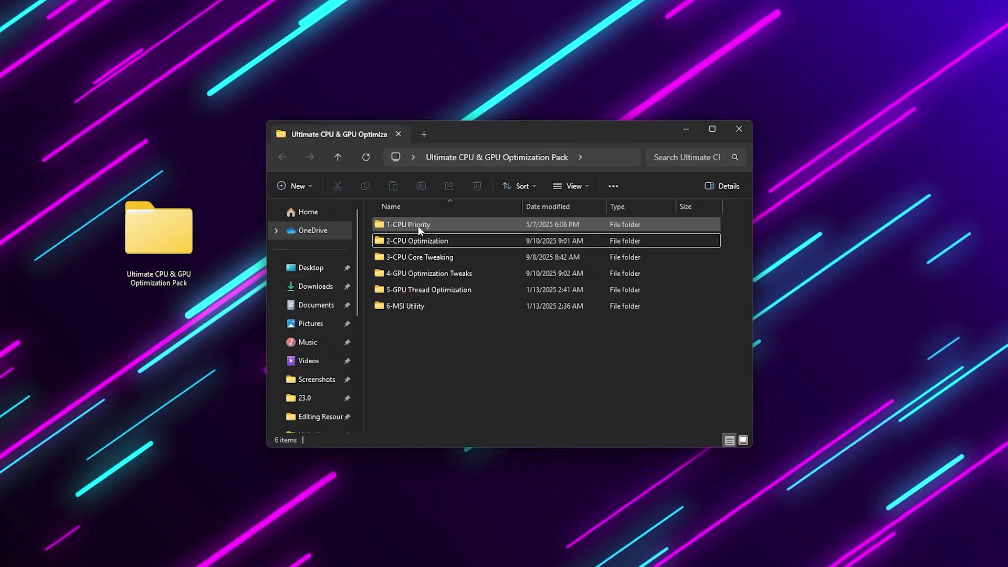
double_click(426, 225)
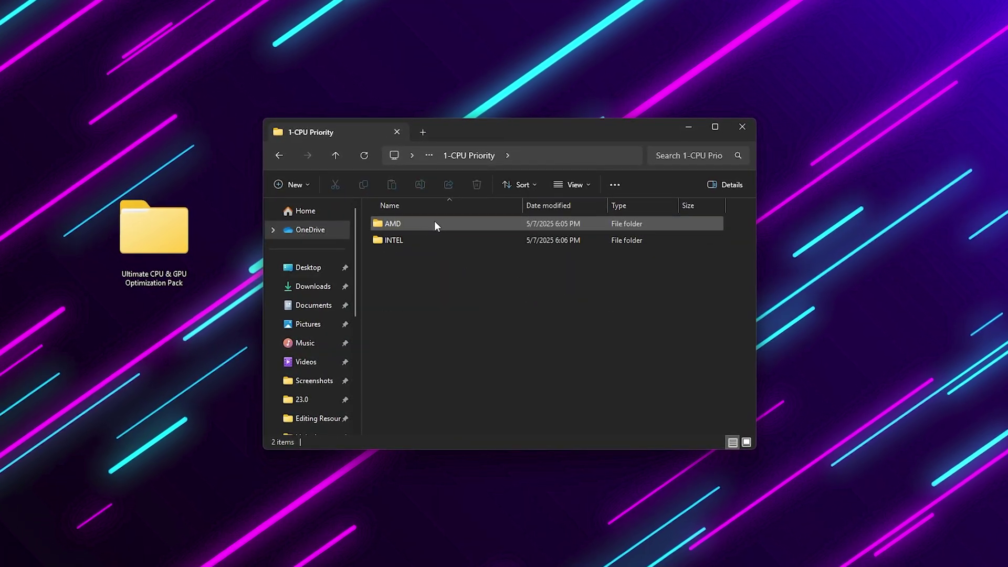
drag(462, 261, 401, 215)
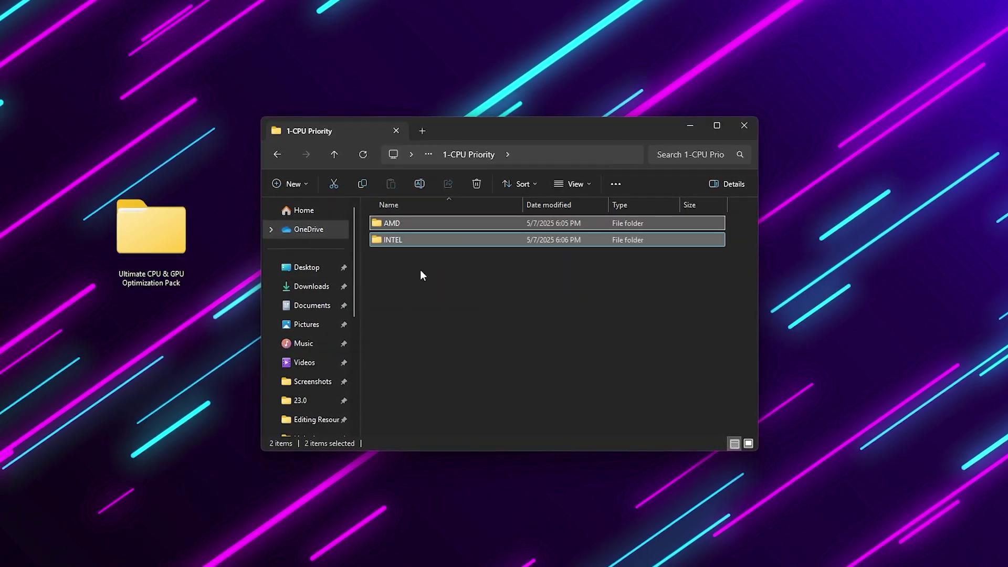
click(422, 274)
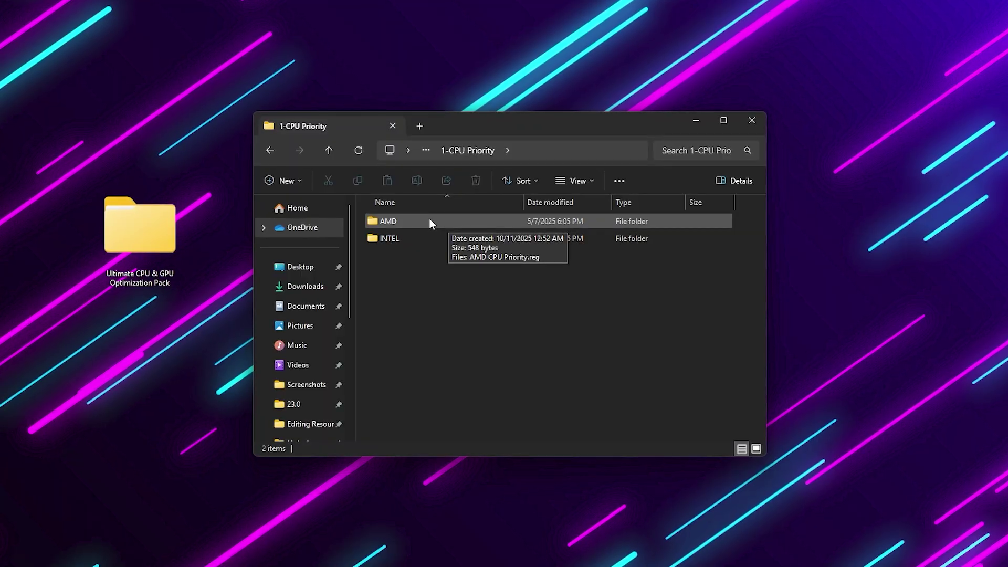
Open the INTEL folder and merge Intel Priority.reg into the registry, approving the administrator request
double_click(415, 238)
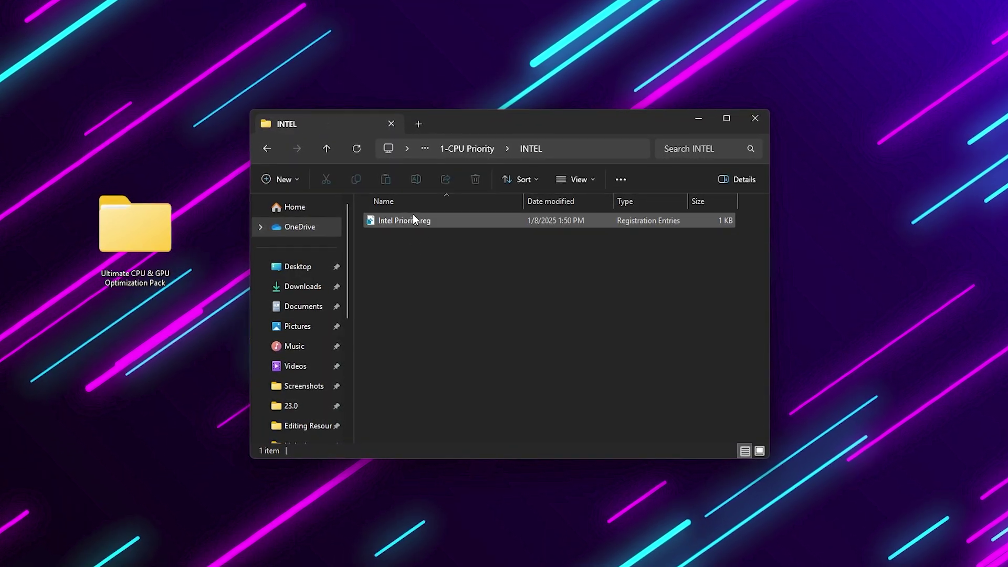
double_click(407, 220)
click(459, 415)
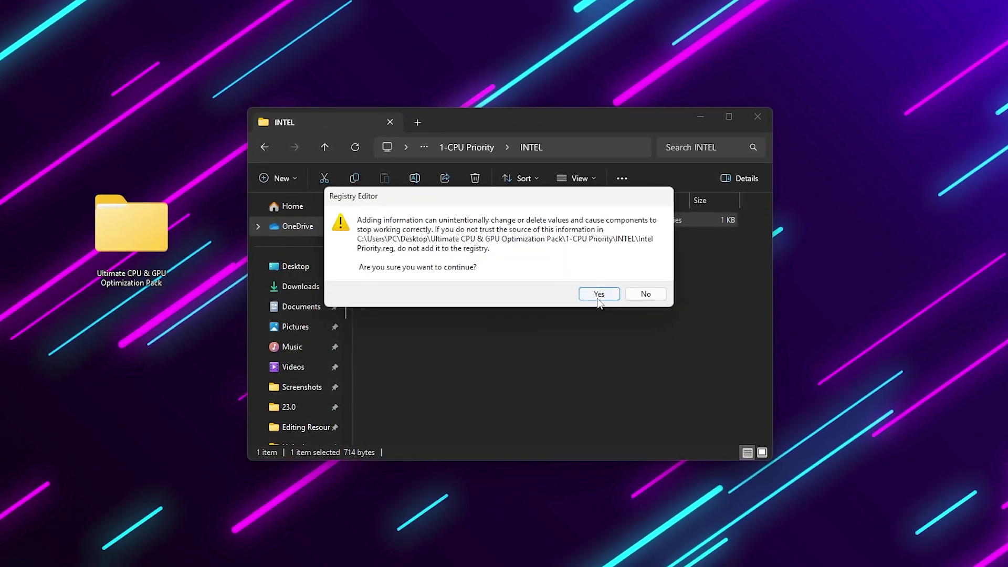
click(599, 292)
click(648, 278)
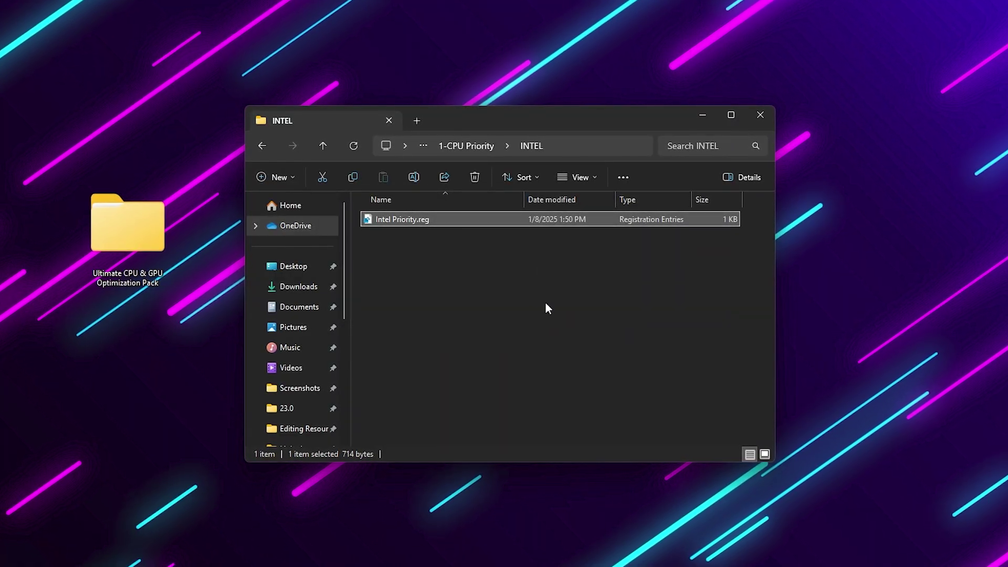
Return to the pack's main folder and open the 2-CPU Optimization folder
key(alt+Left)
key(alt+Left)
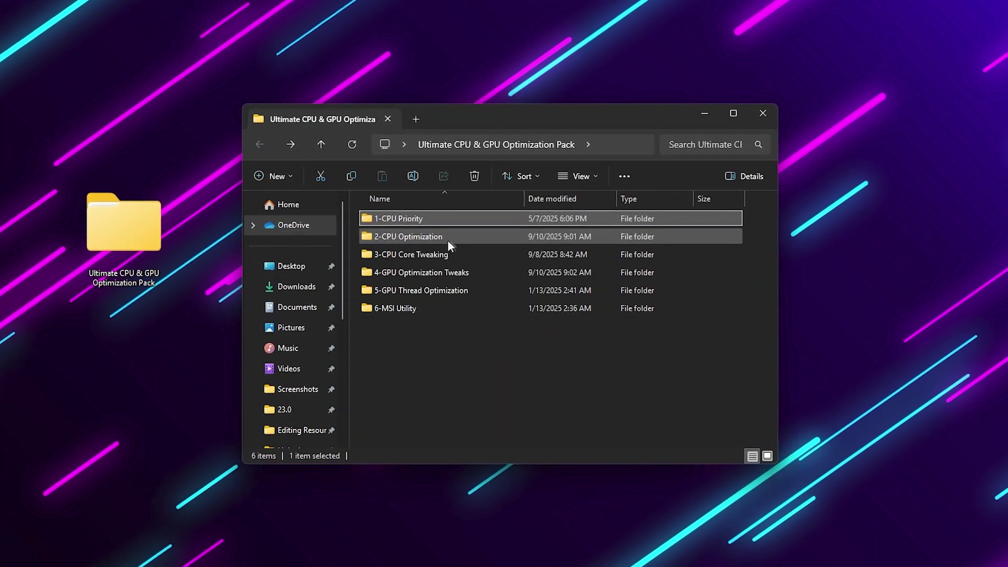
click(457, 237)
double_click(458, 238)
drag(437, 292, 395, 221)
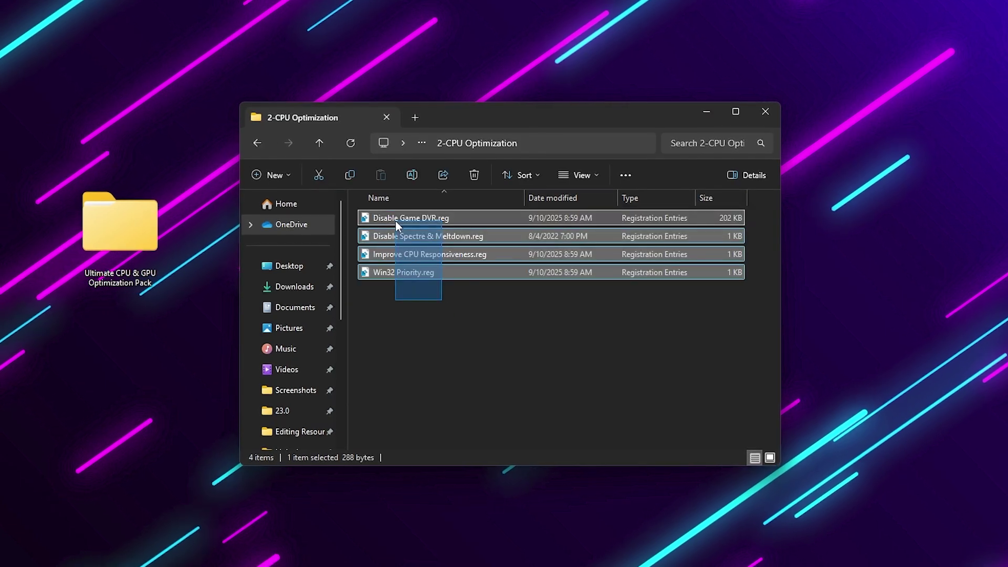
click(439, 304)
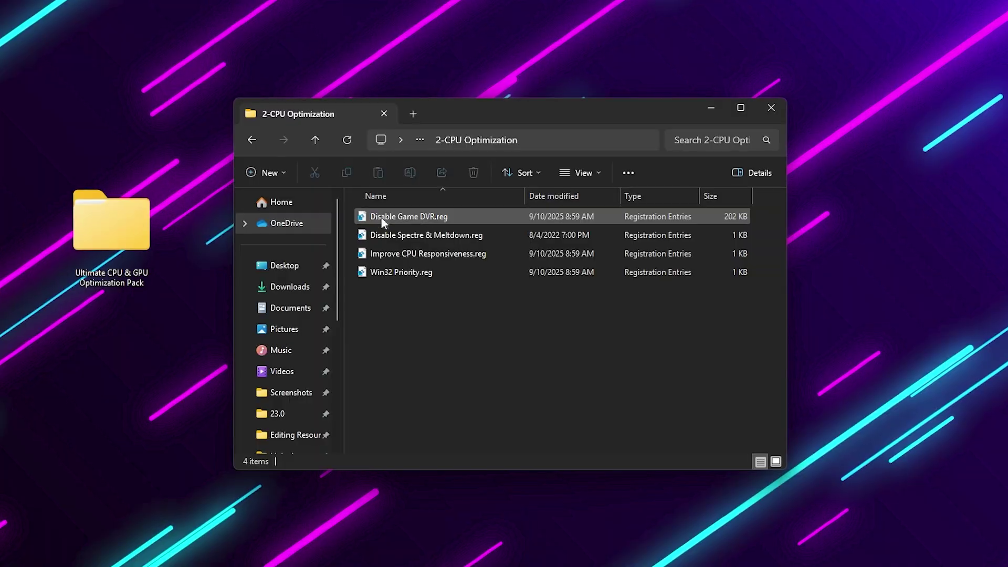
Merge Disable Game DVR.reg into the registry and dismiss the confirmation
double_click(459, 214)
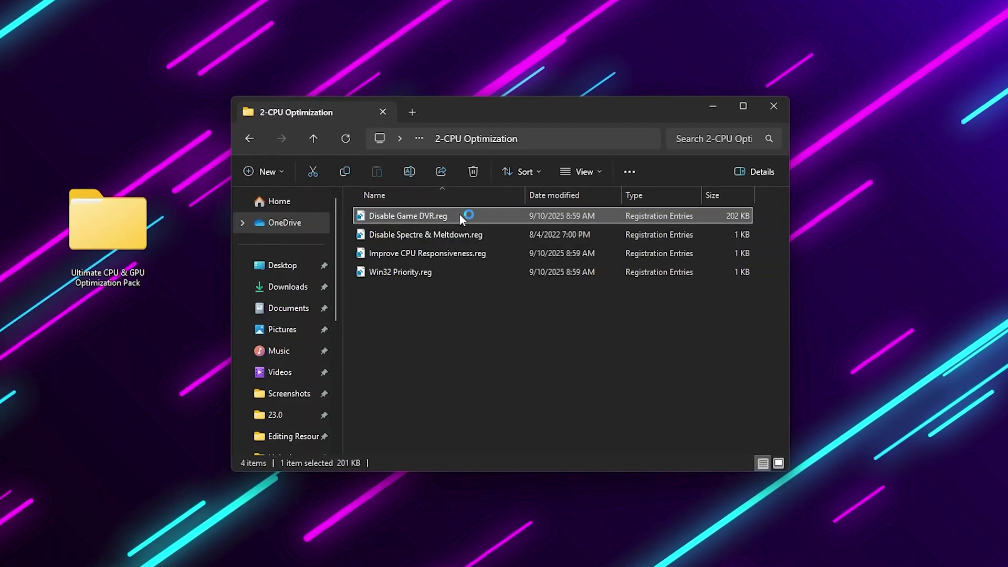
click(445, 426)
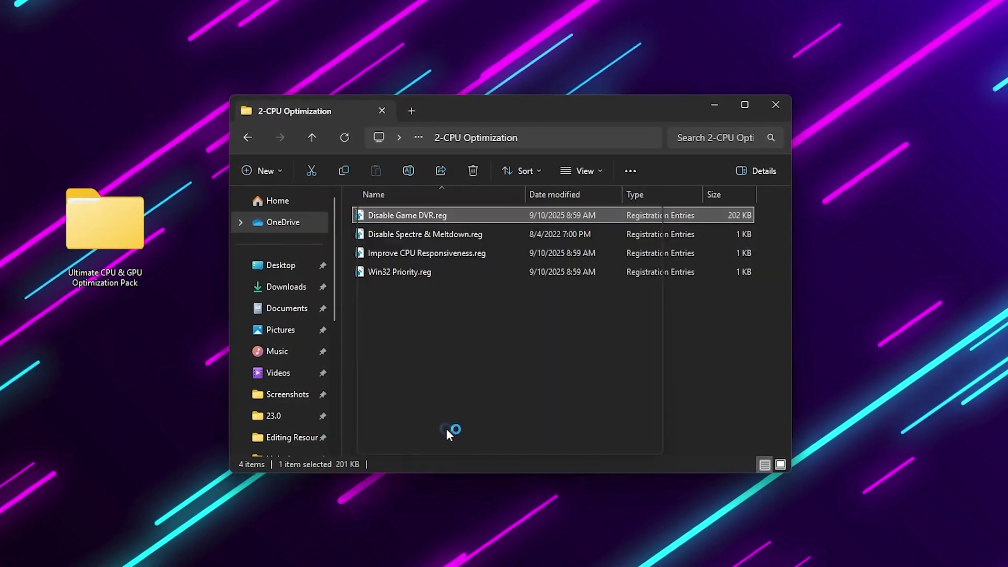
click(602, 294)
click(650, 278)
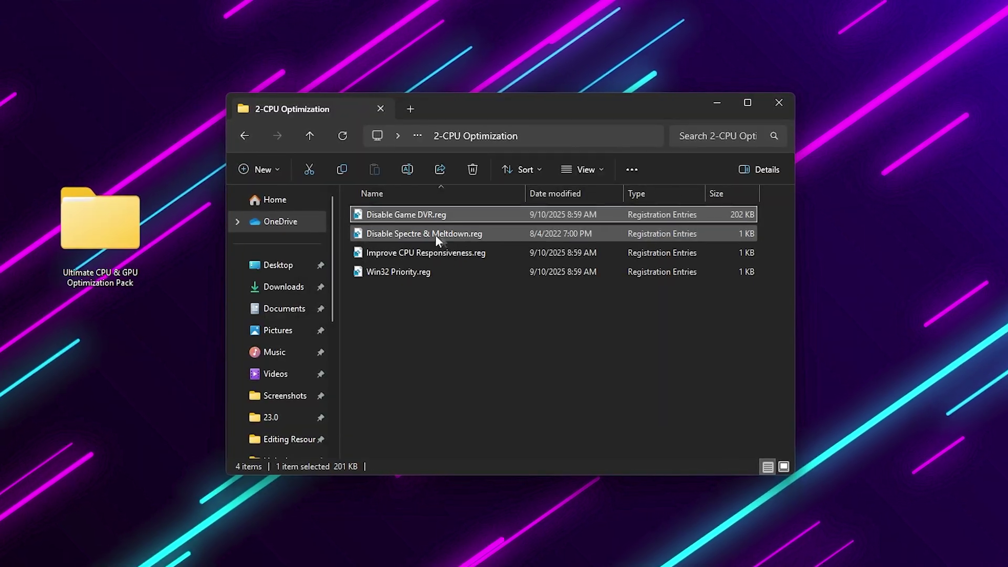
Merge Disable Spectre & Meltdown.reg into the registry, allowing Registry Editor to make changes
double_click(442, 233)
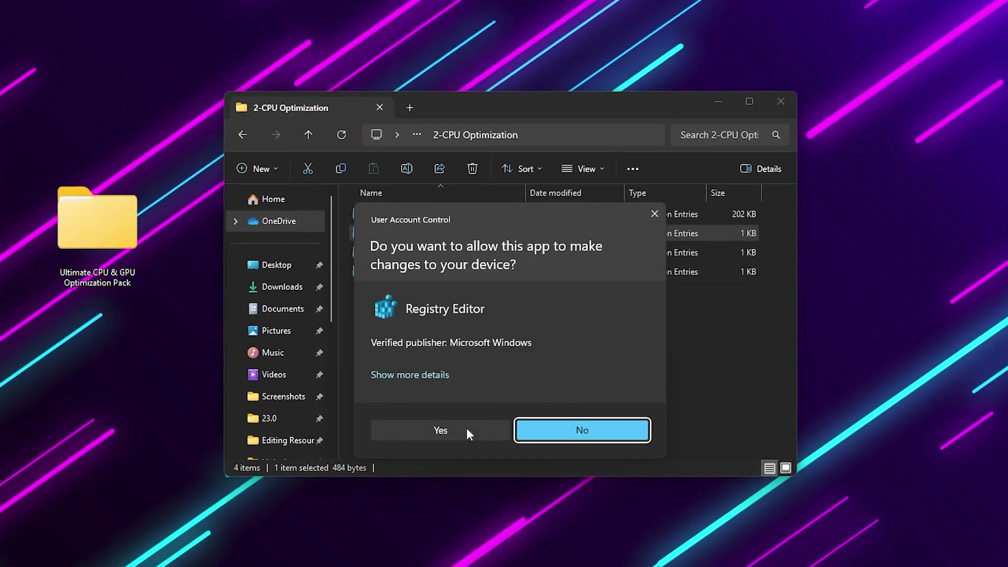
click(467, 428)
click(608, 294)
click(653, 278)
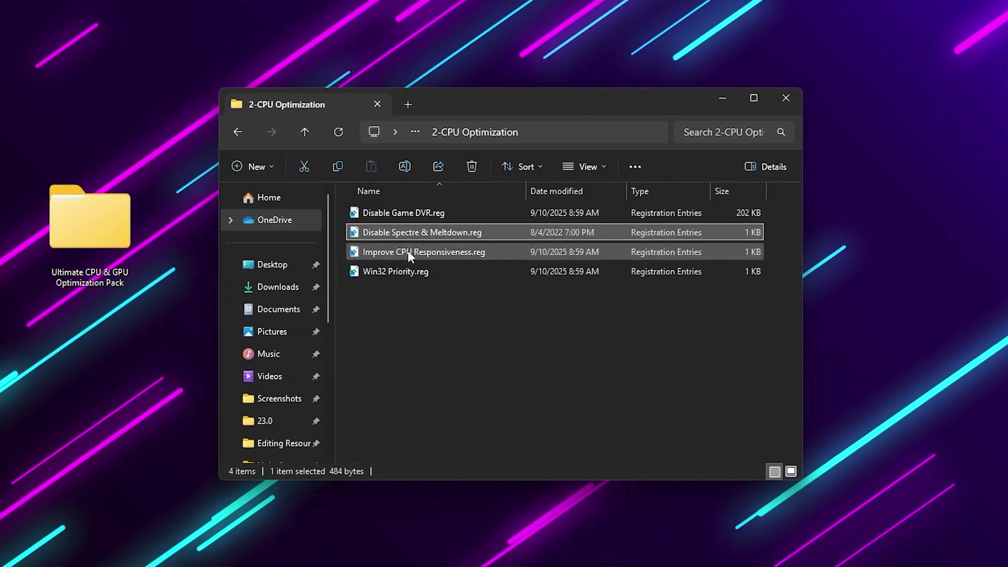
Merge Improve CPU Responsiveness.reg into the registry and dismiss the confirmation
click(403, 251)
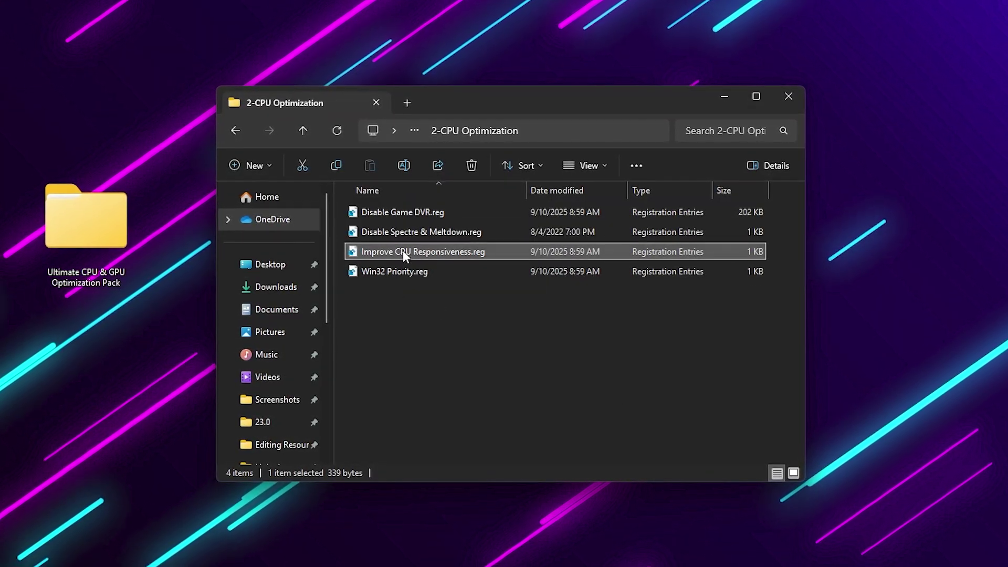
double_click(403, 251)
click(450, 434)
click(604, 294)
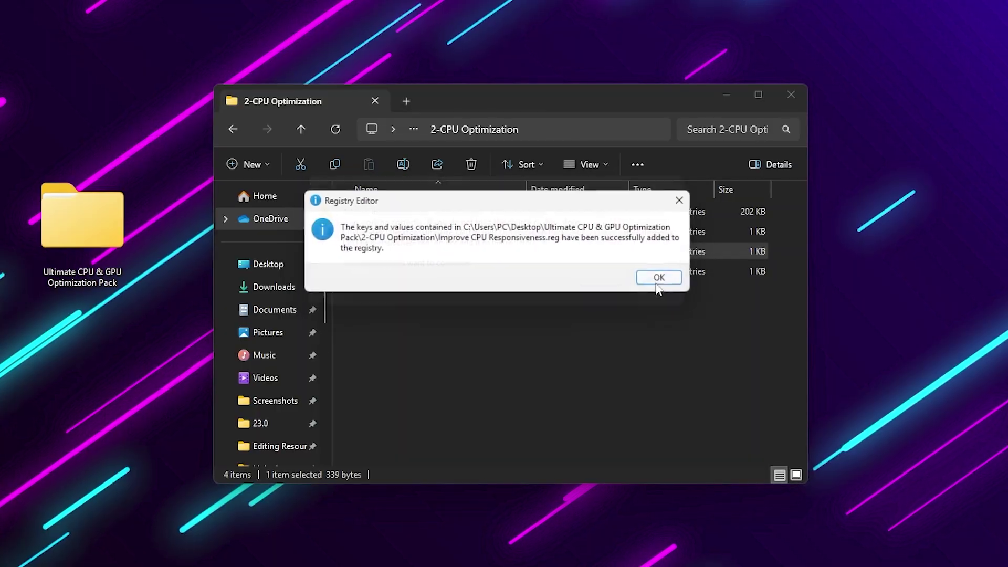
click(657, 284)
Merge Win32 Priority.reg into the registry and dismiss the confirmation
double_click(423, 270)
click(436, 424)
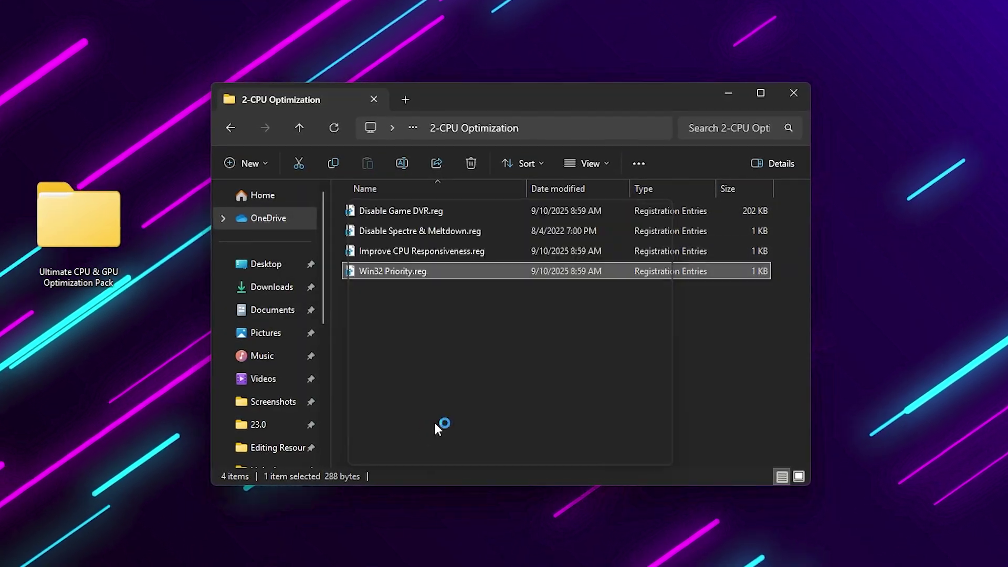
click(603, 292)
click(664, 273)
mouse_move(494, 318)
mouse_down()
mouse_move(346, 206)
mouse_move(479, 320)
mouse_up()
Go to the pack's 3-CPU Core Tweaking folder, install Quick CPU from QuickCpuSetup-4.11.0.0-x64.msi, and finish setup with launching QuickCPU.exe enabled
key(alt+Left)
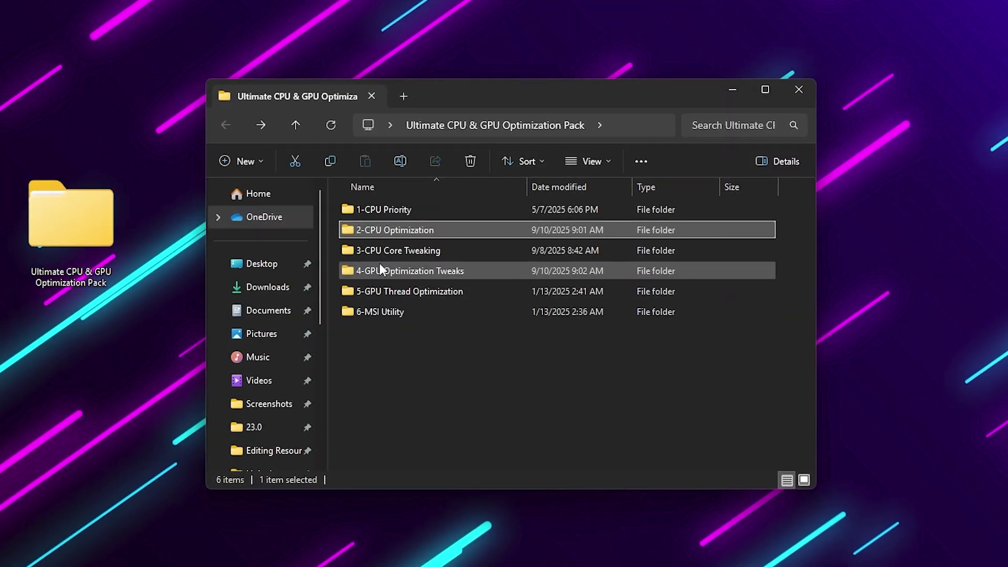
double_click(399, 250)
click(436, 210)
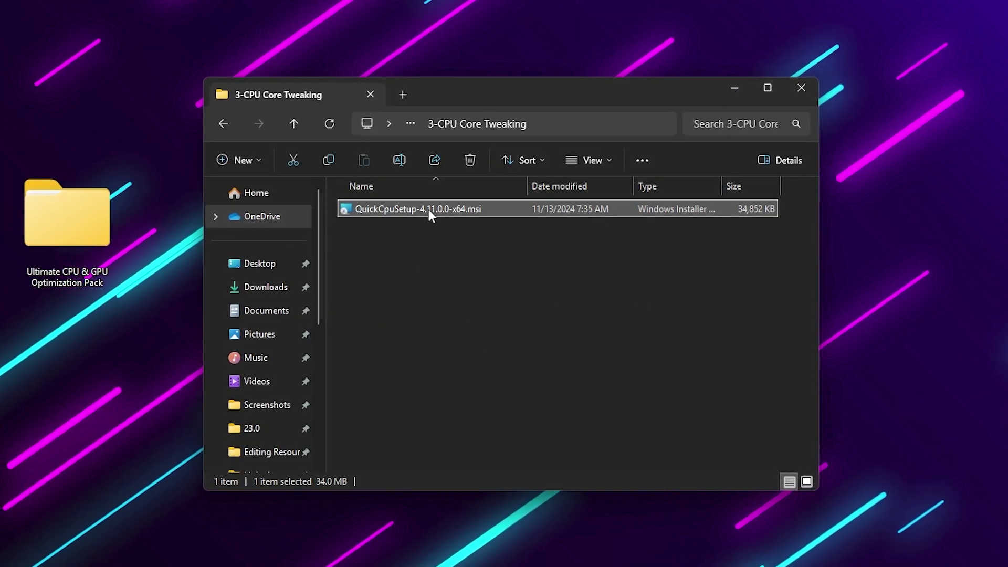
key(super)
text(quick)
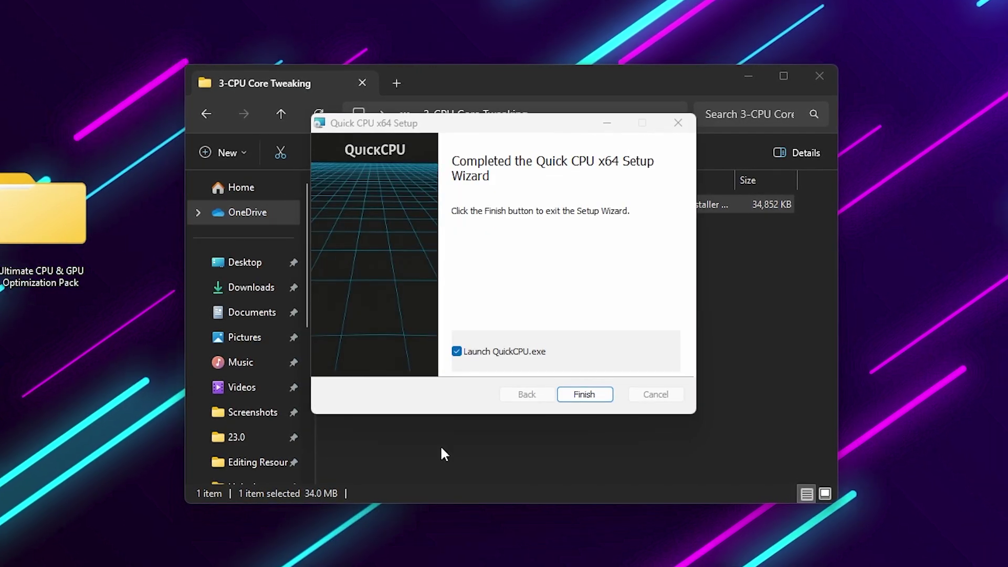
click(587, 394)
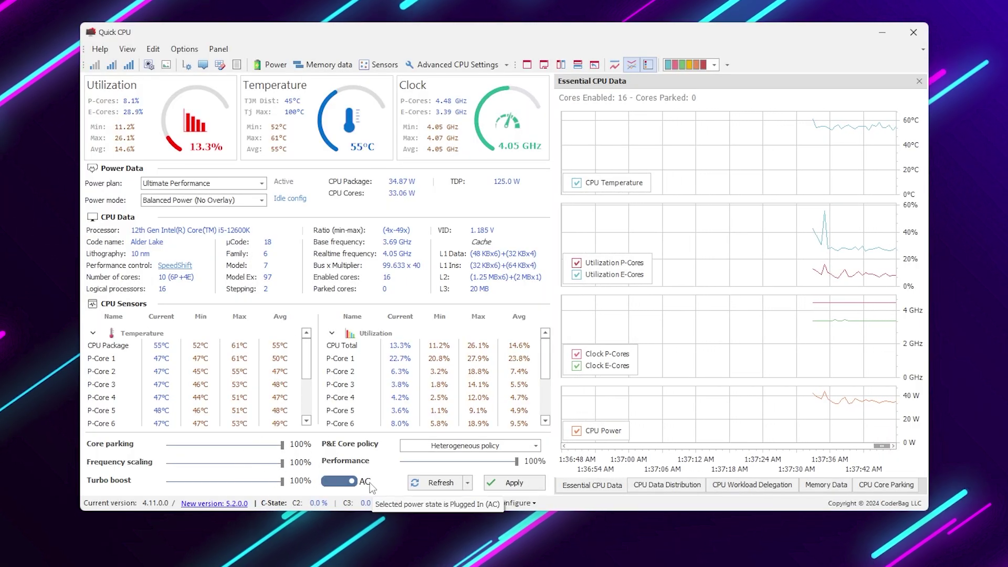
Try to apply Quick CPU's advanced processor settings, close them, and apply the main CPU settings for the AC power state
click(467, 66)
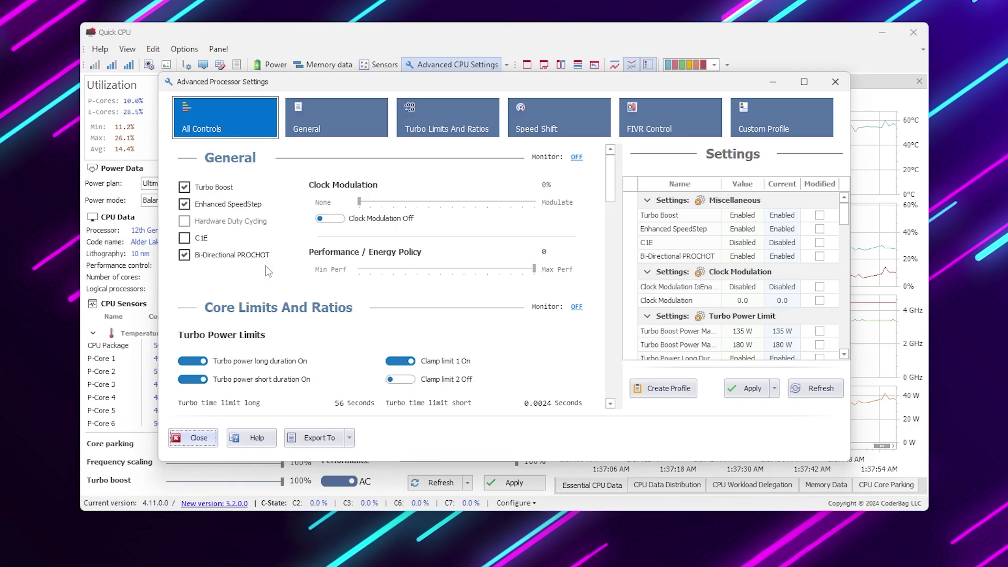
click(748, 388)
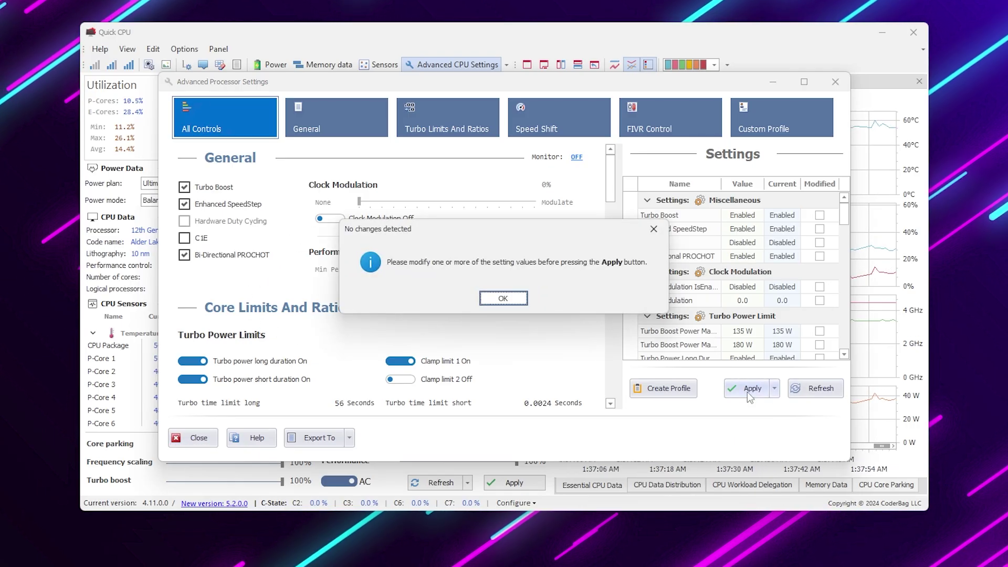
click(503, 298)
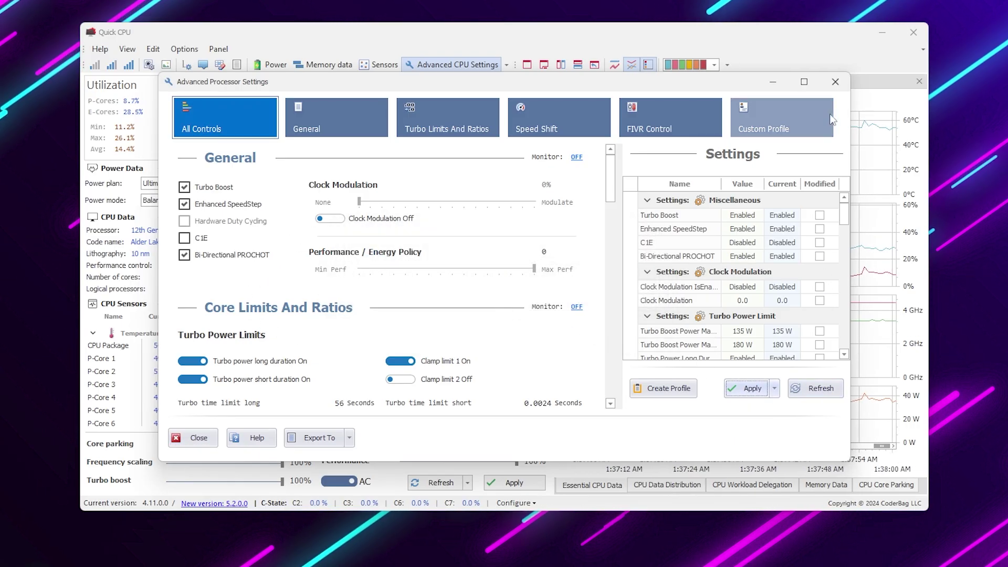
click(835, 82)
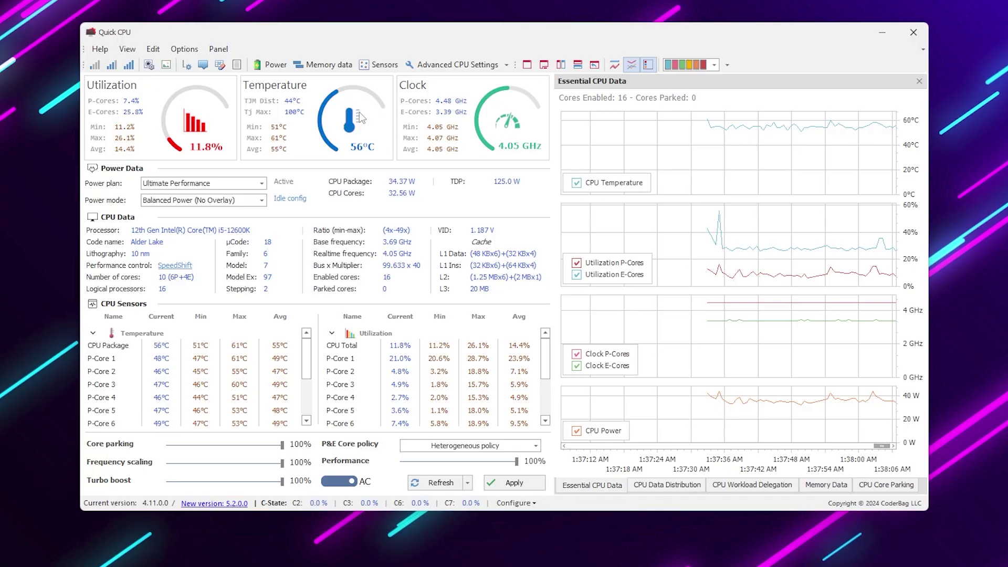
click(531, 481)
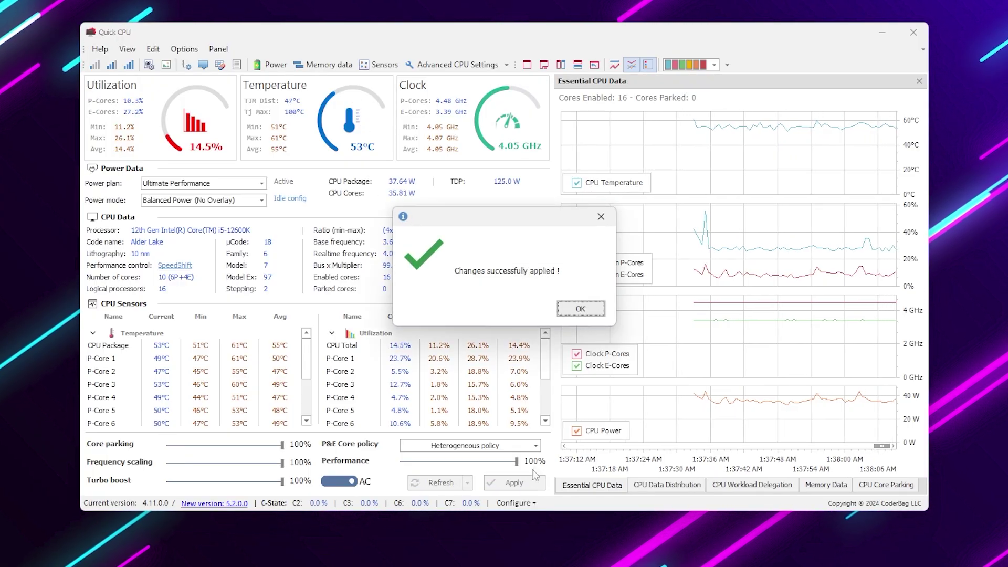
click(580, 309)
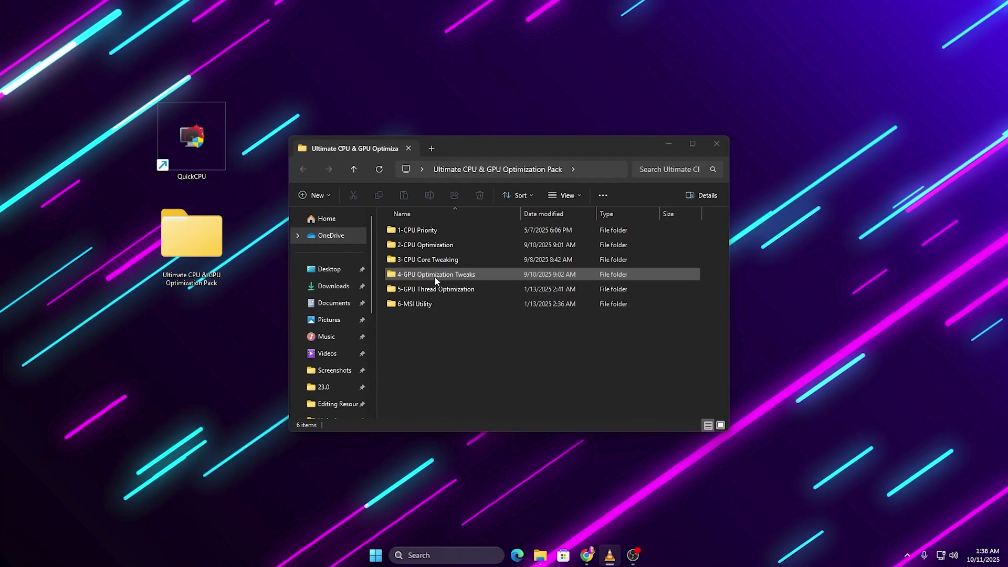
Go to the pack's 4-GPU Optimization Tweaks folder and run Clear.bat as administrator, allowing it to make changes
double_click(434, 275)
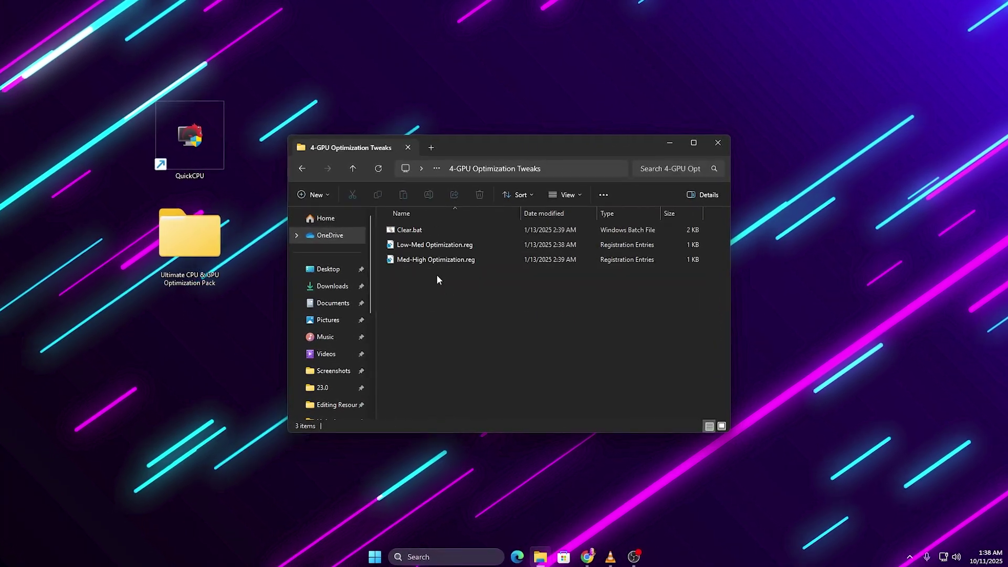
drag(526, 277, 389, 227)
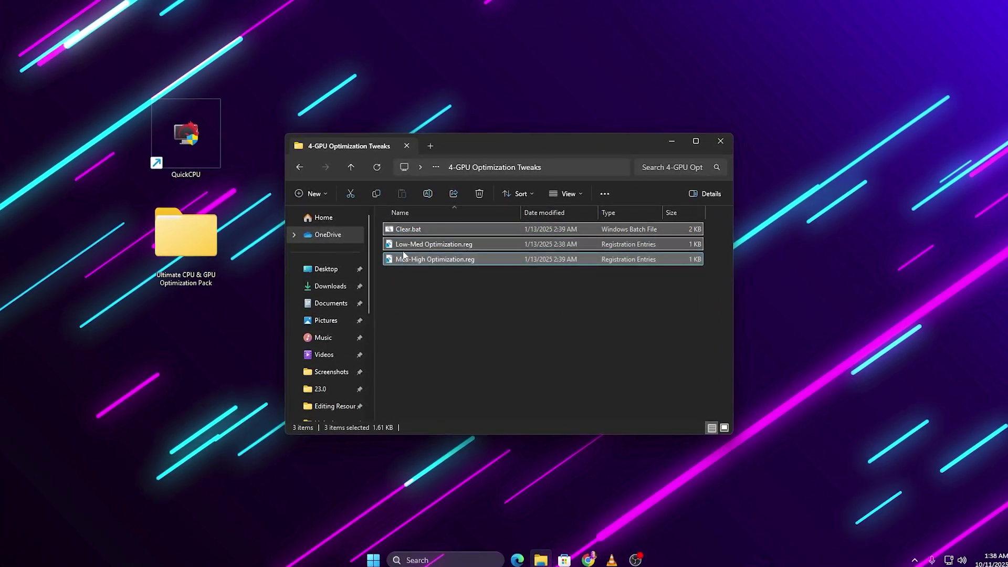
click(414, 228)
right_click(414, 228)
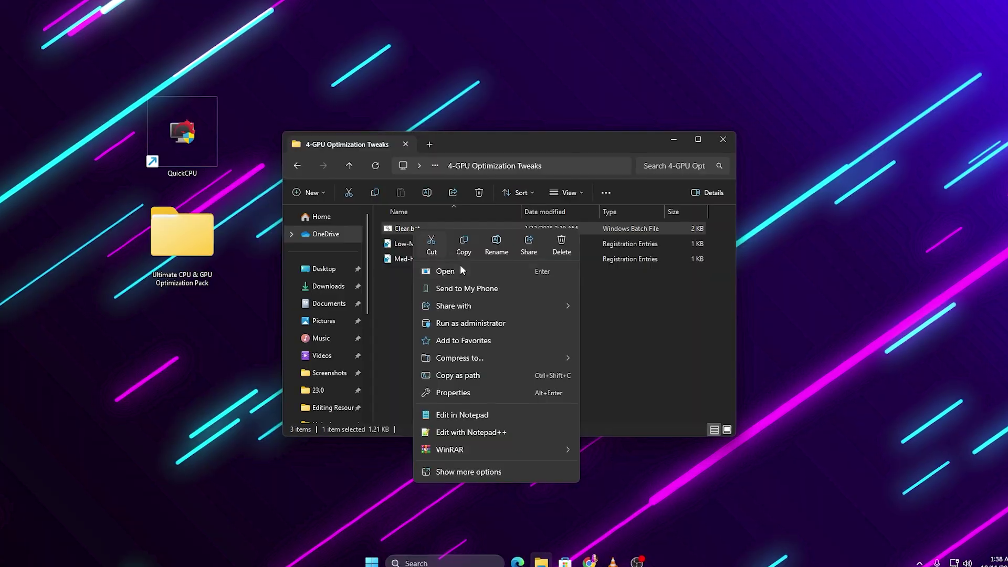
click(462, 322)
click(461, 397)
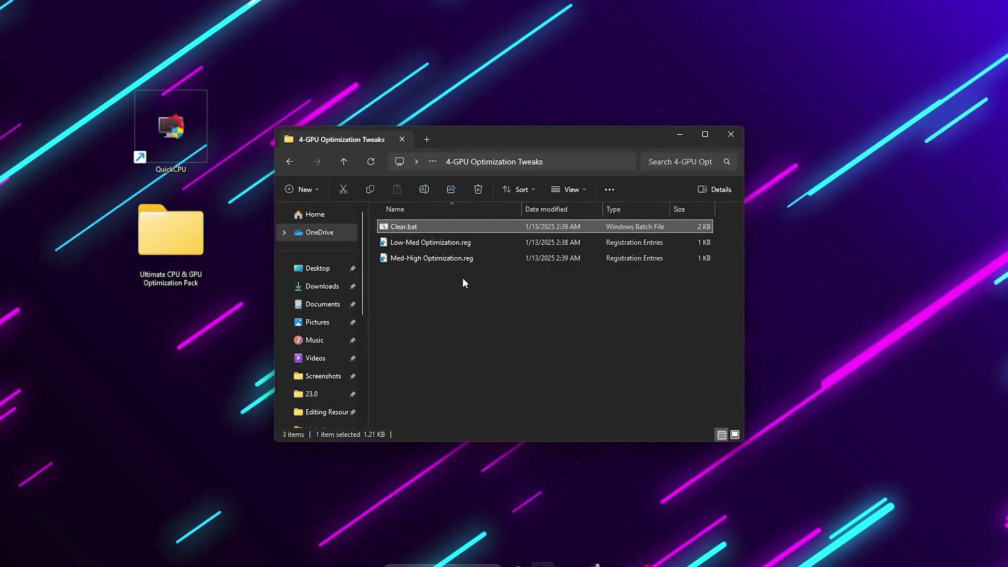
Merge Low-Med Optimization.reg into the registry and dismiss the confirmation
drag(462, 279, 407, 244)
click(423, 294)
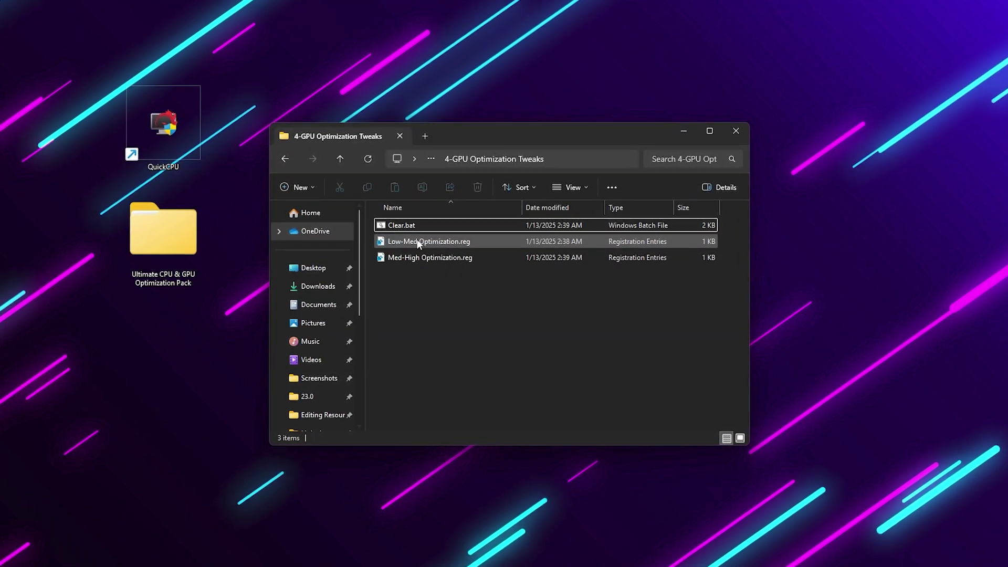
click(448, 404)
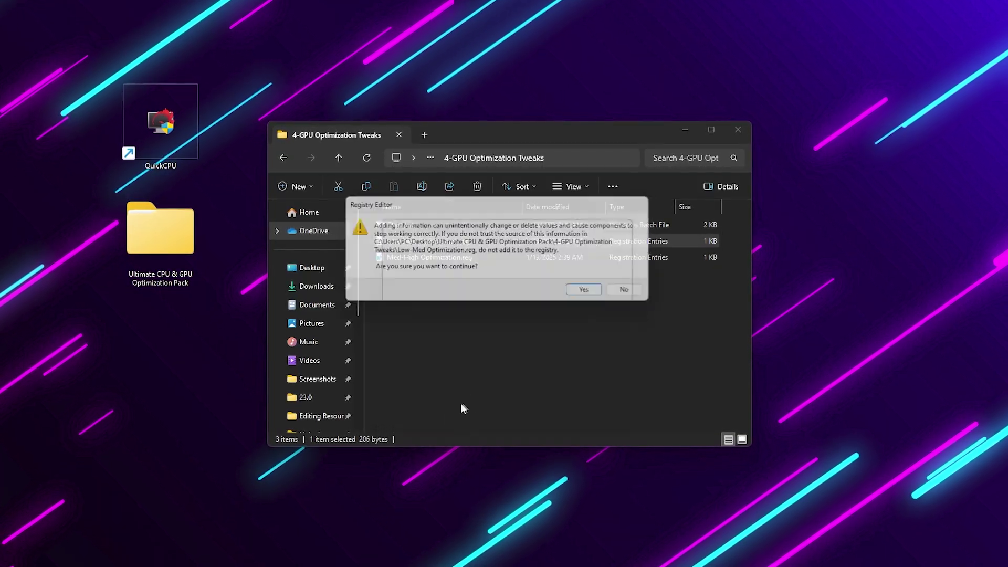
click(598, 291)
click(634, 278)
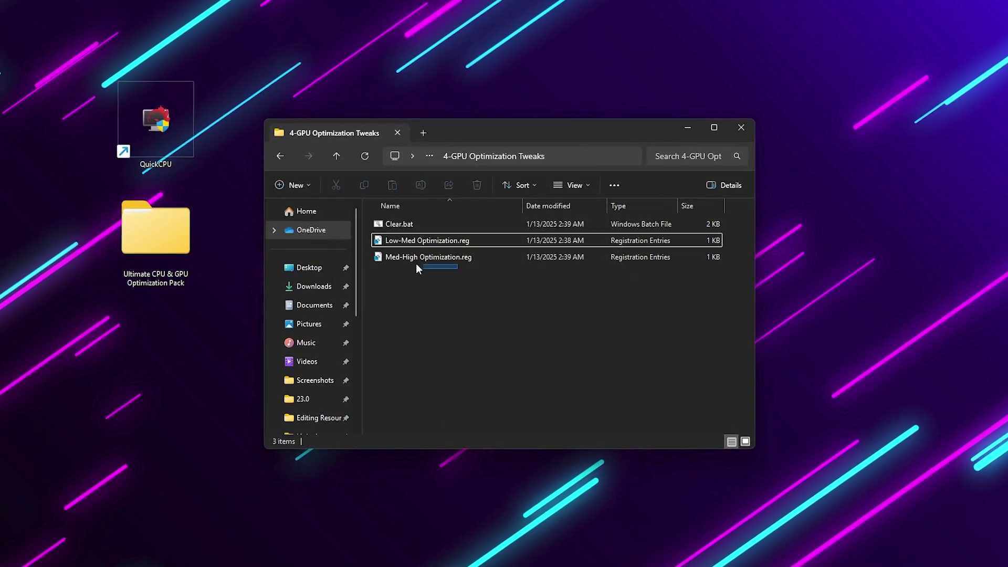
click(415, 258)
click(424, 315)
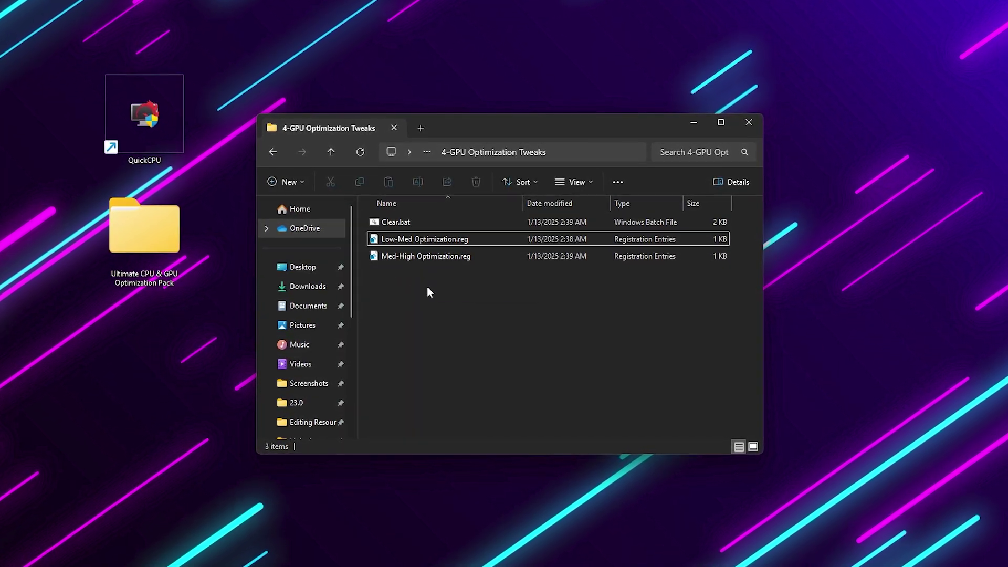
Go to the pack's 5-GPU Thread Optimization folder, merge NVIDIA Thread Priority.reg into the registry, and dismiss the confirmation
key(alt+Left)
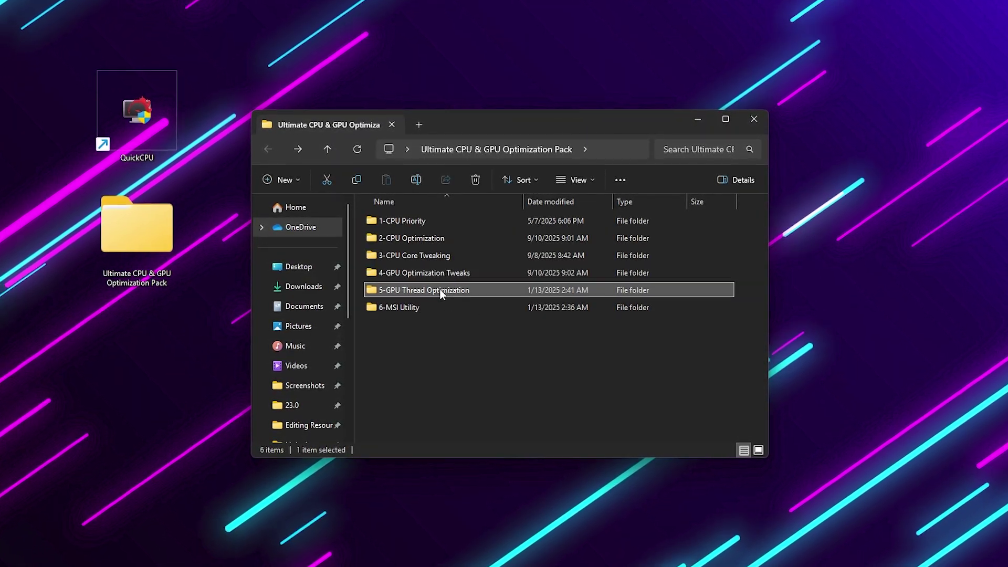
double_click(415, 290)
drag(481, 272, 367, 215)
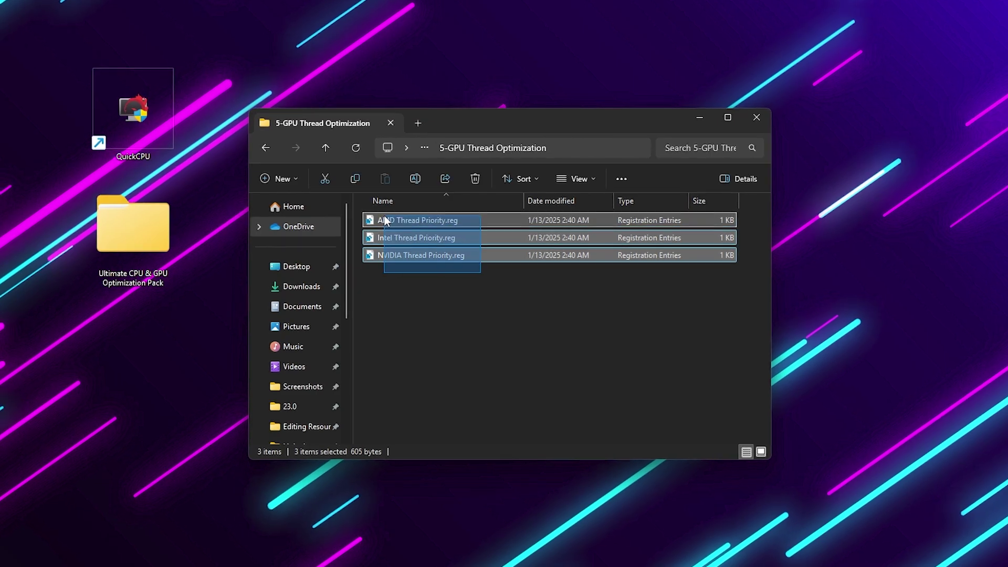
click(397, 304)
double_click(434, 253)
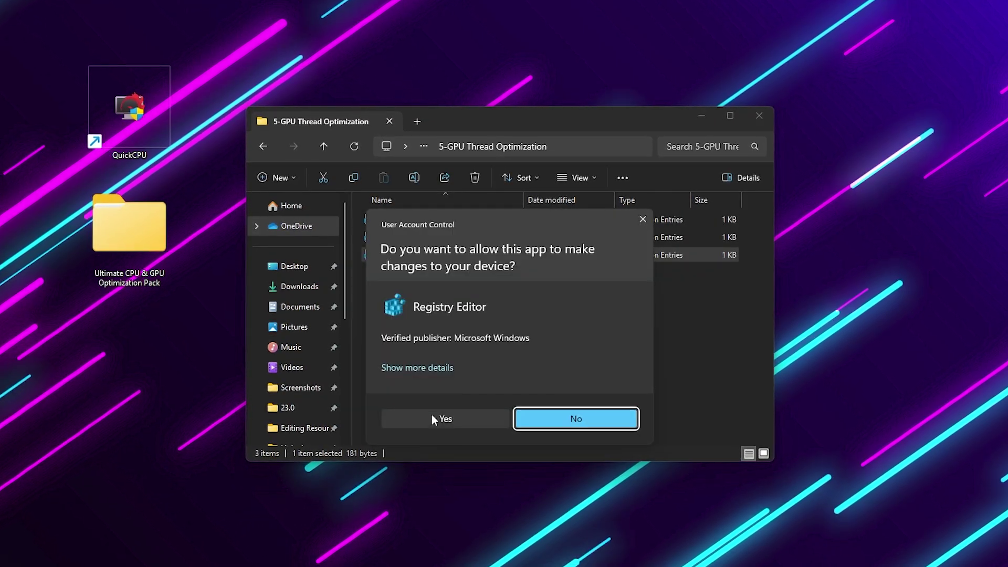
click(575, 416)
click(598, 294)
click(643, 281)
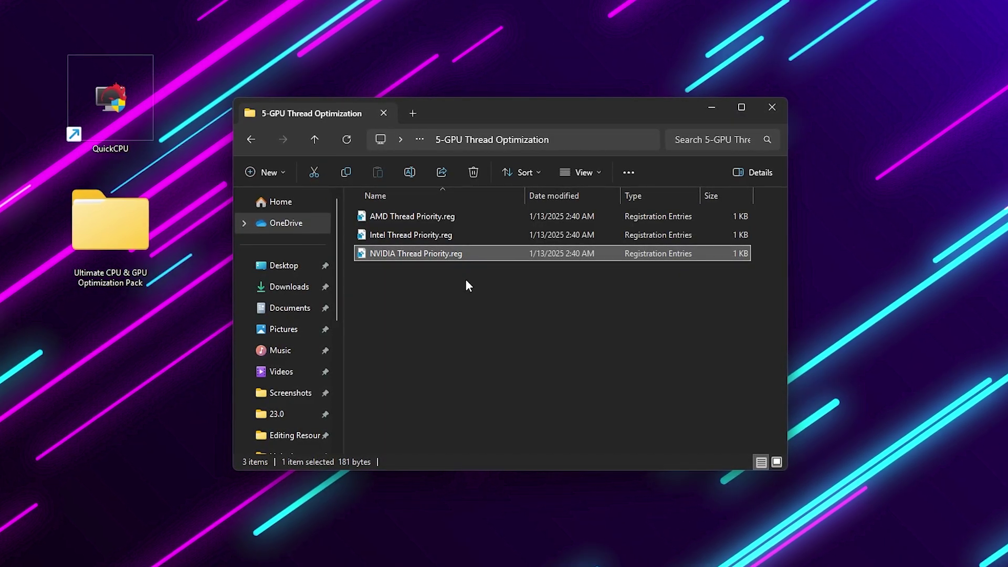
Go to the pack's 6-MSI Utility folder and run MSI_util_v3.exe as administrator, allowing it to make changes
key(alt+Left)
double_click(392, 311)
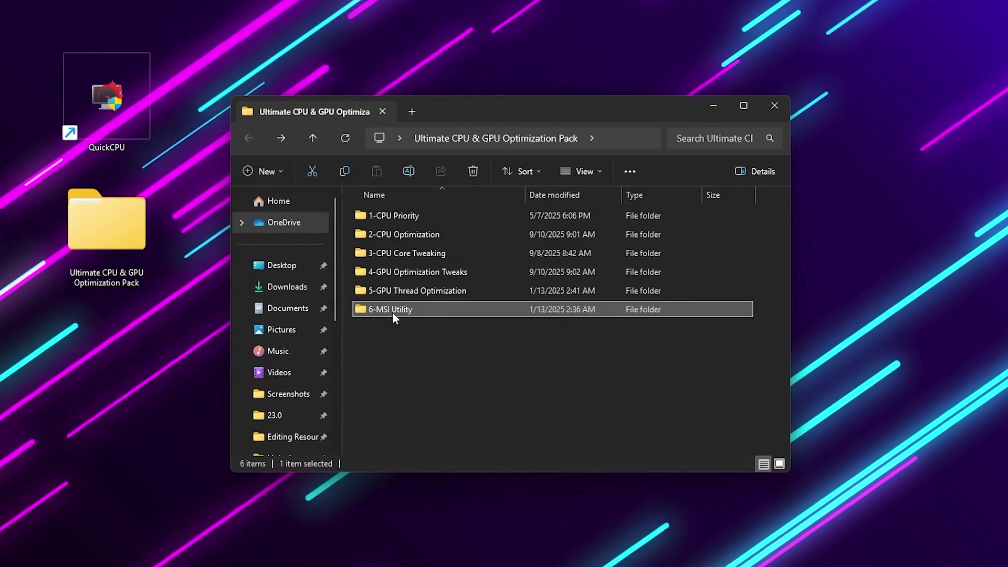
right_click(401, 217)
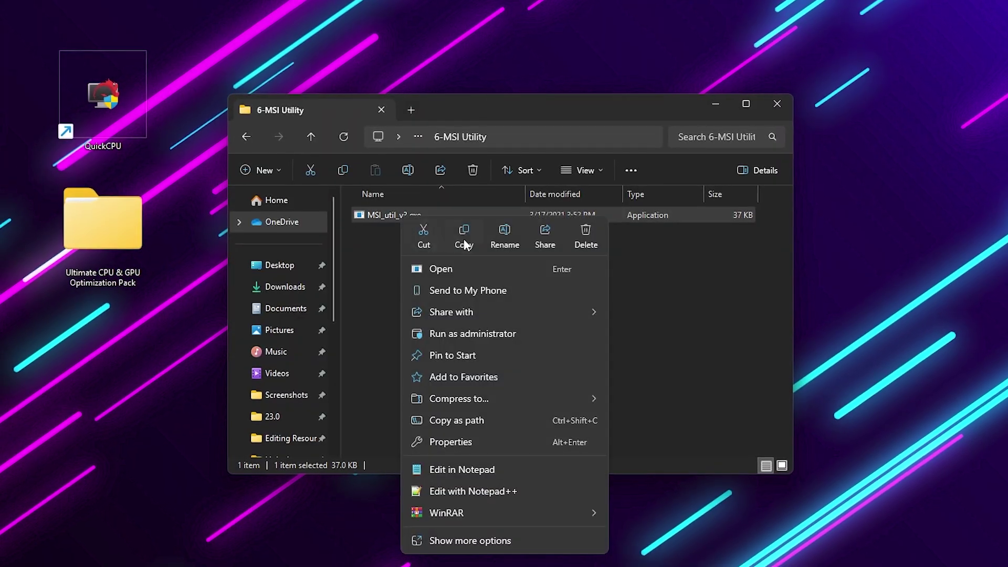
click(467, 330)
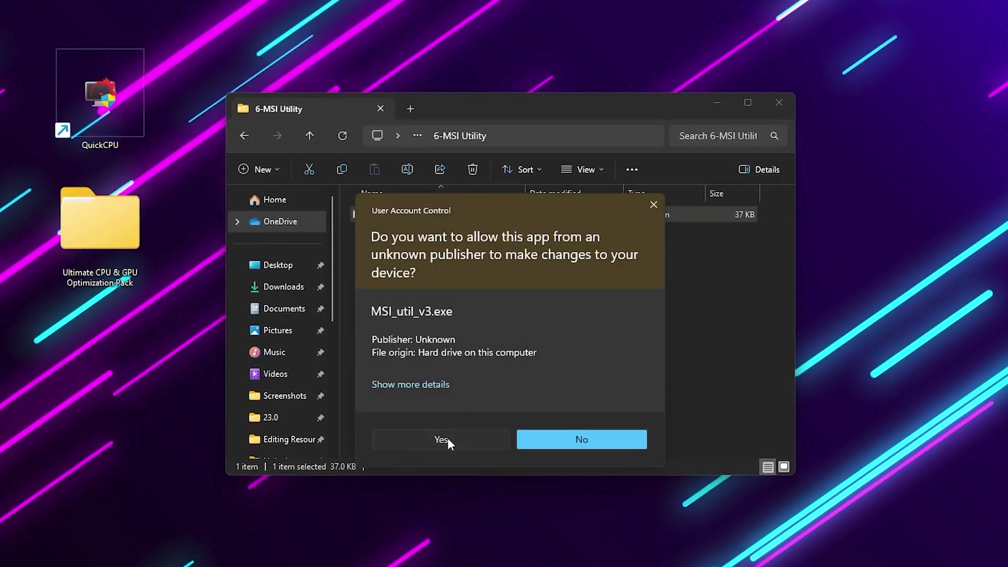
click(447, 438)
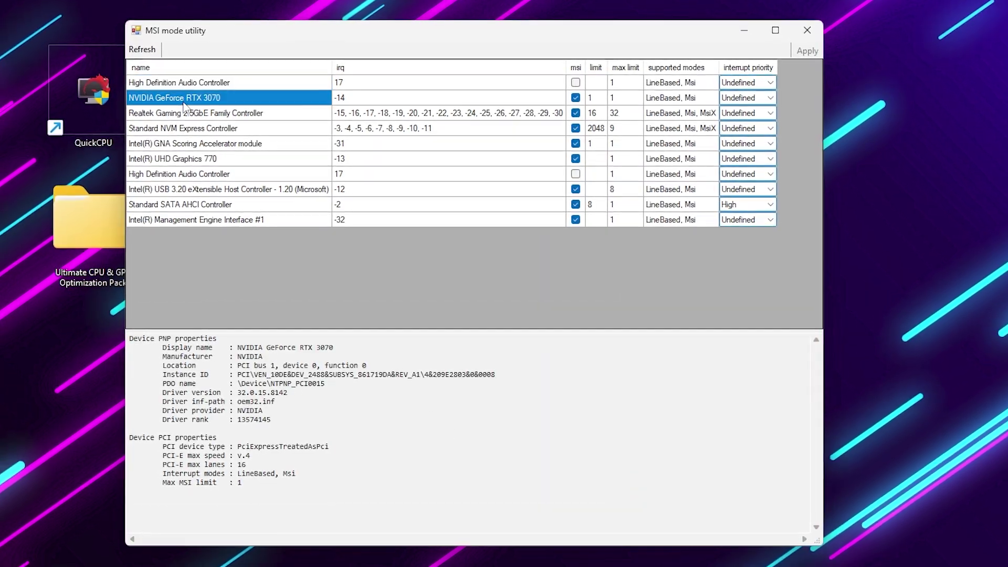
Ensure MSI is enabled for the NVIDIA GeForce RTX 3070, apply High interrupt priority to it, and close the utility and its folder
click(575, 98)
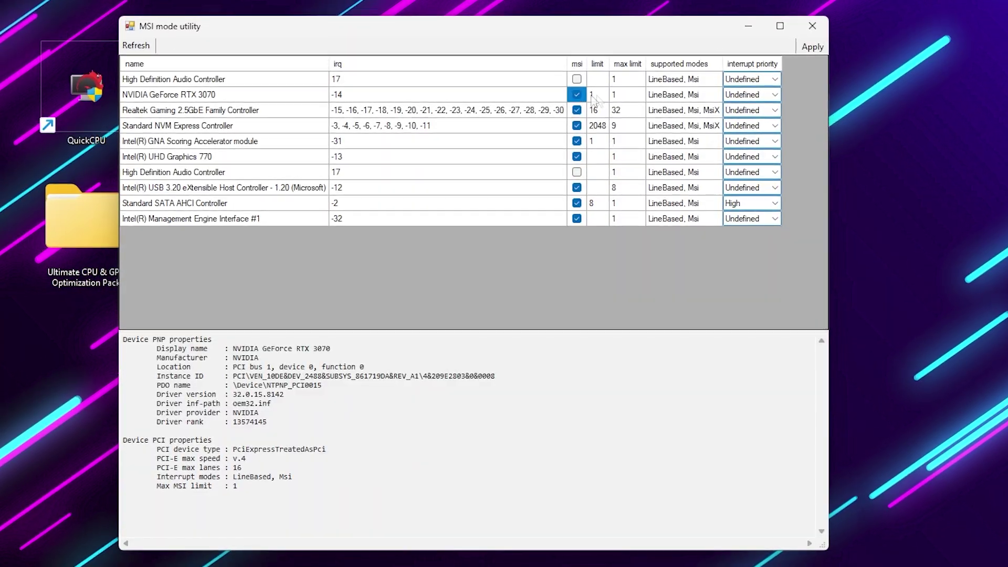
click(761, 95)
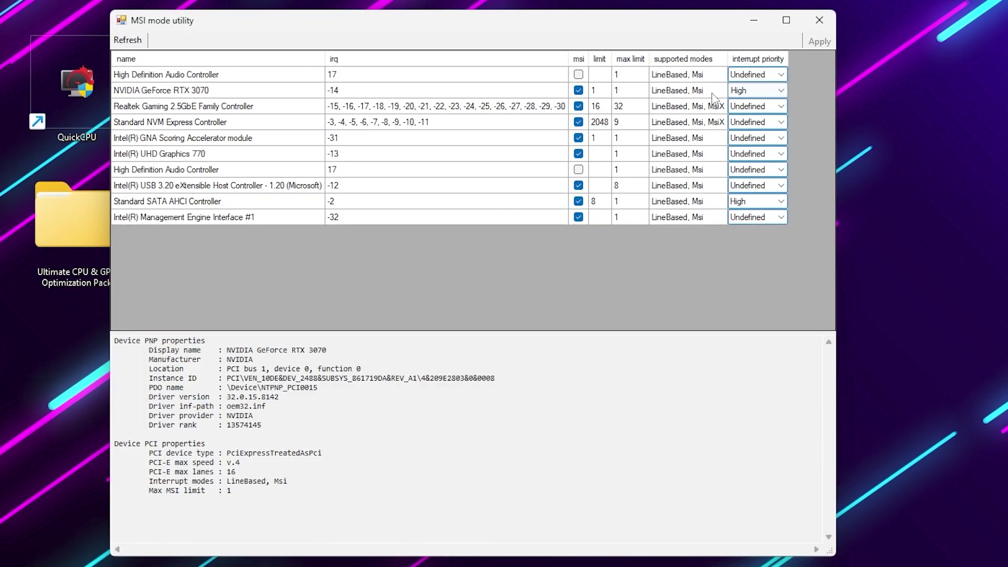
click(820, 21)
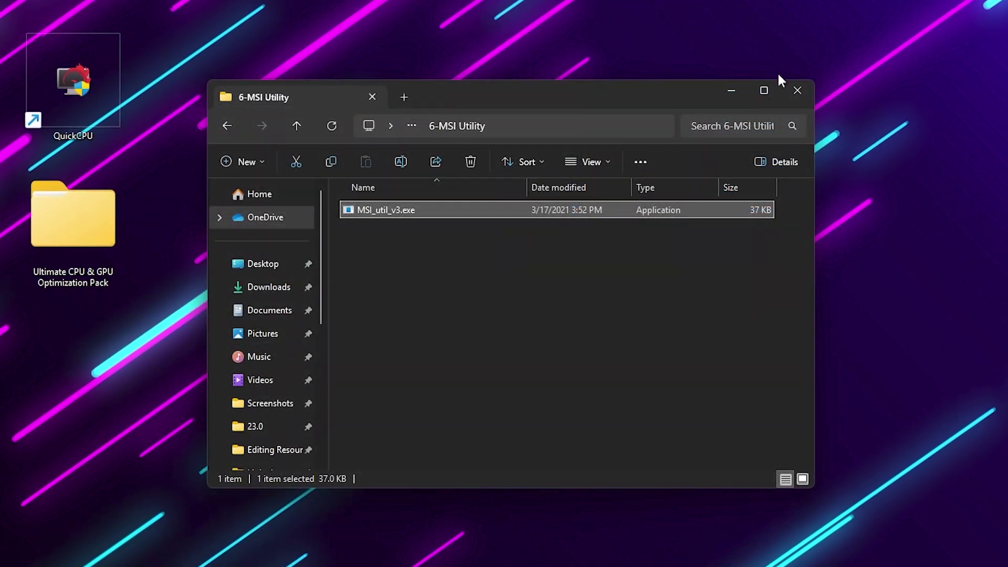
click(792, 89)
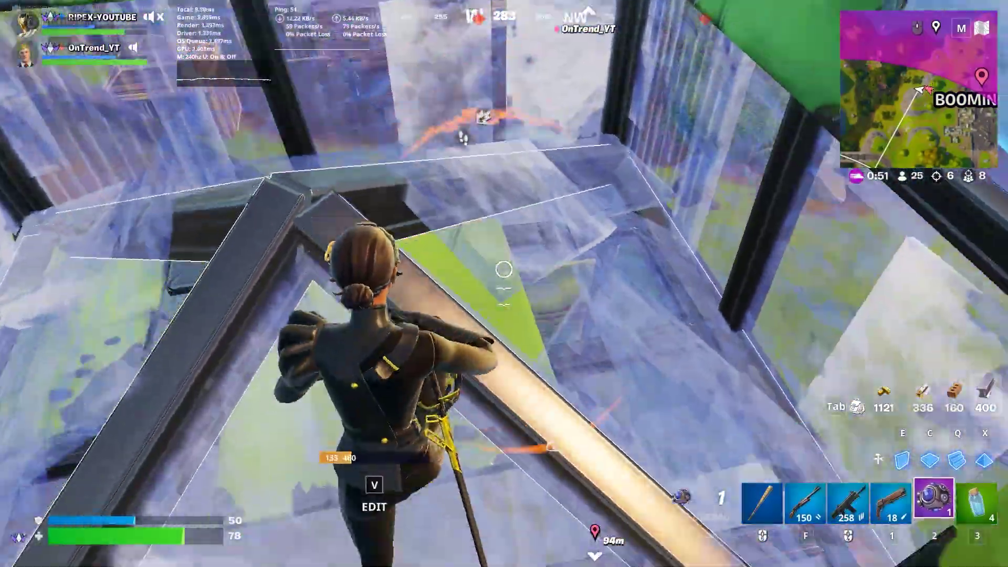
click(504, 269)
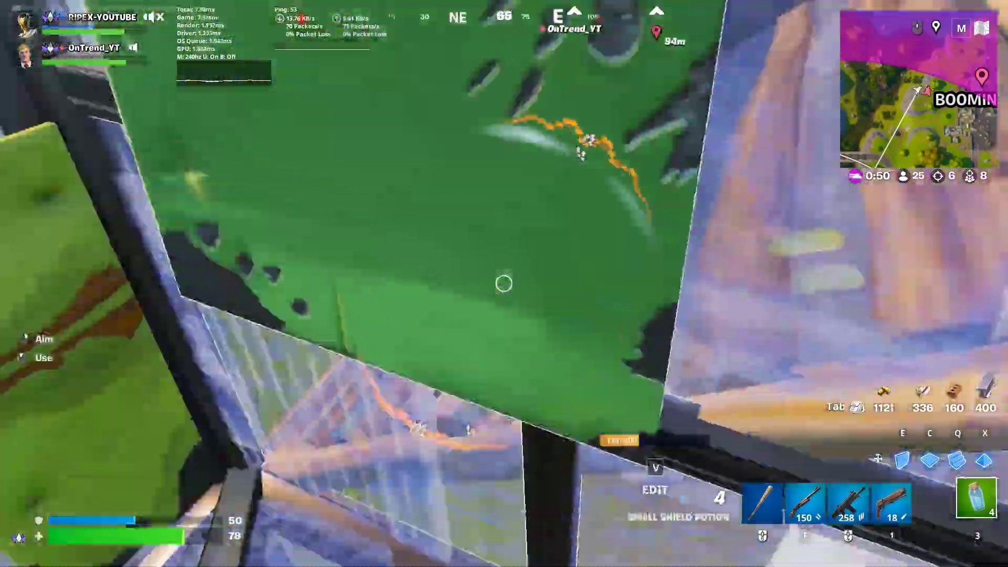
key(f)
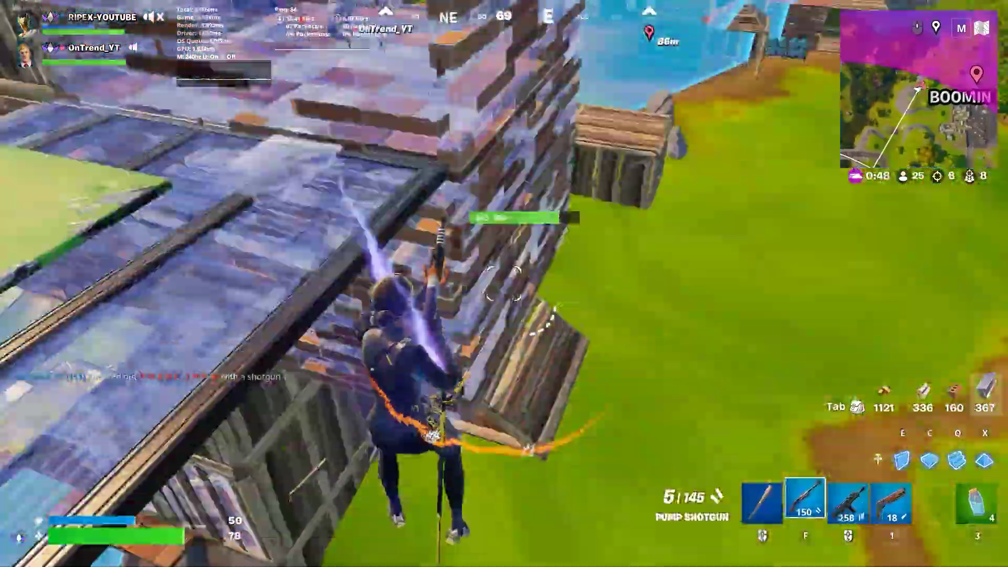
key(q)
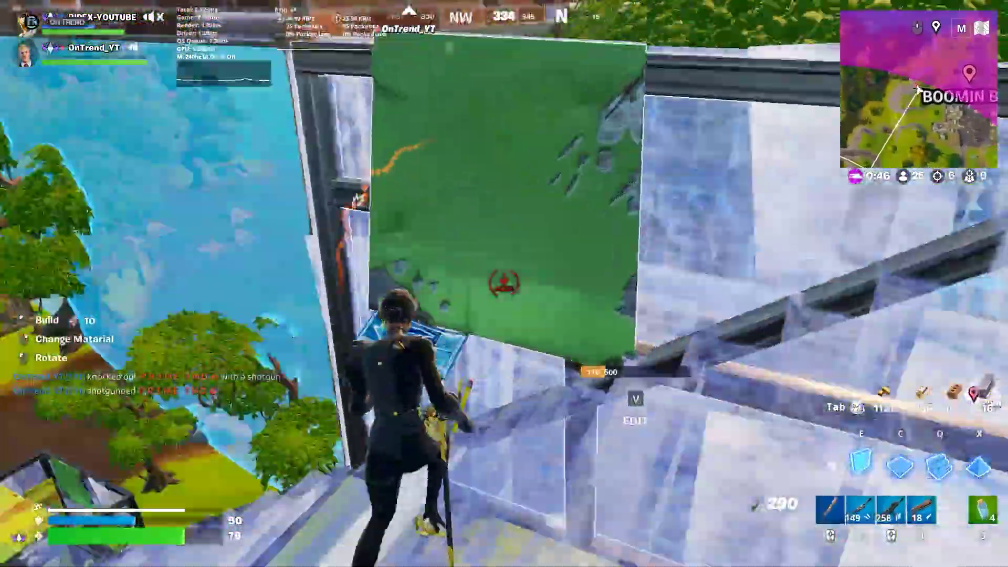
click(502, 341)
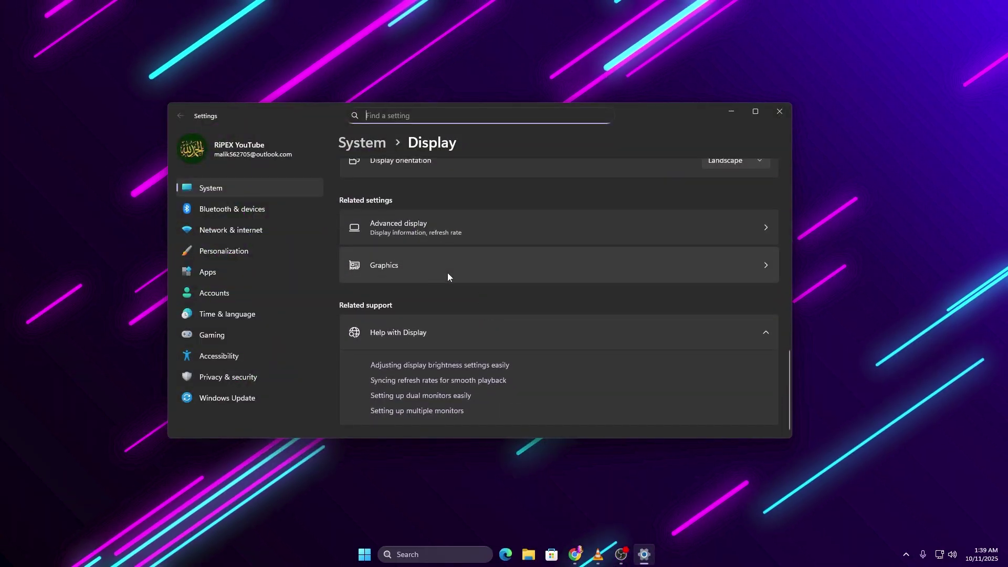
Open the display's Graphics settings and try to add FortniteClient-Win64-Shipping.exe from Fortnite's Win64 folder as a desktop app
click(447, 272)
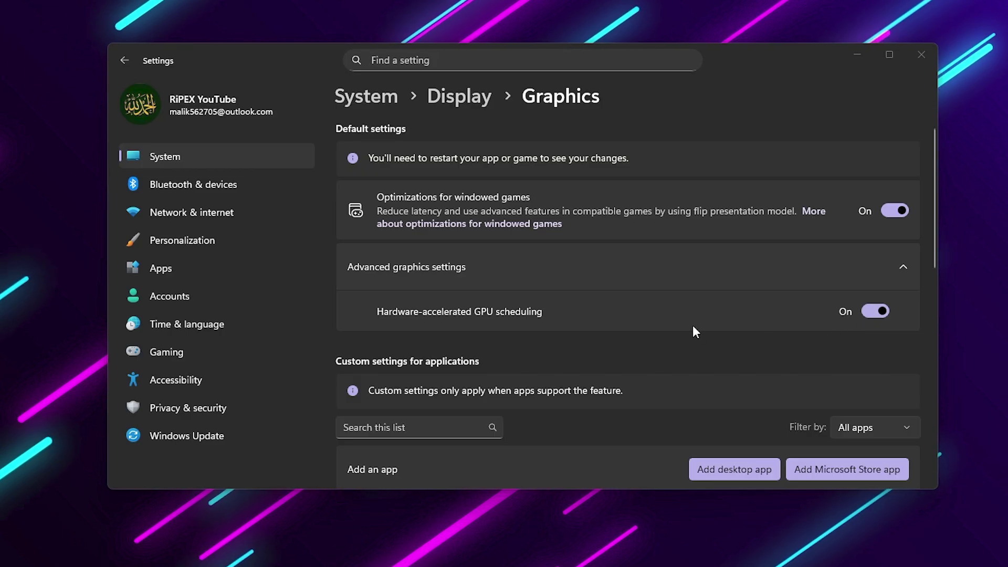
scroll(688, 324, down, 5)
scroll(685, 324, down, 2)
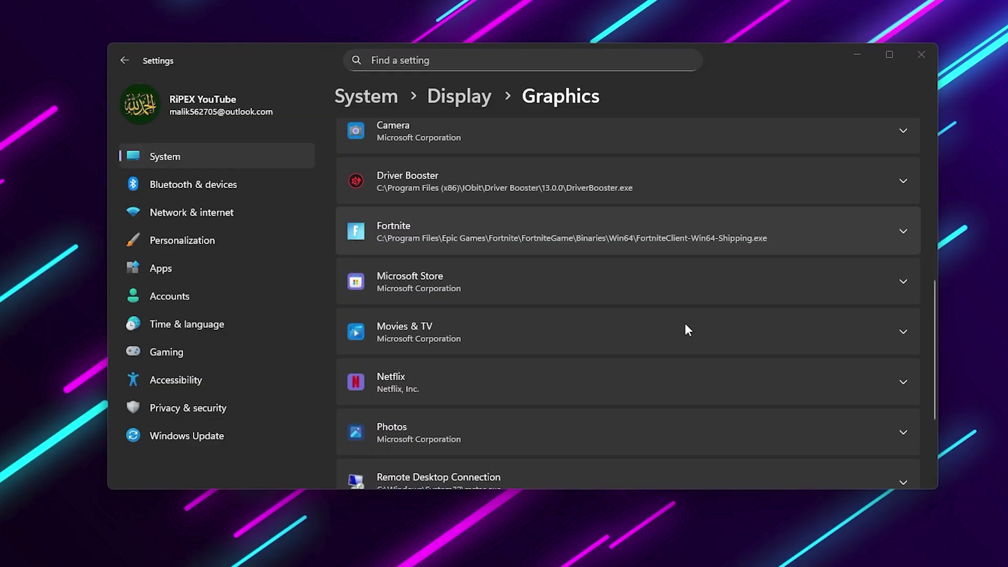
scroll(685, 324, up, 3)
scroll(686, 324, down, 5)
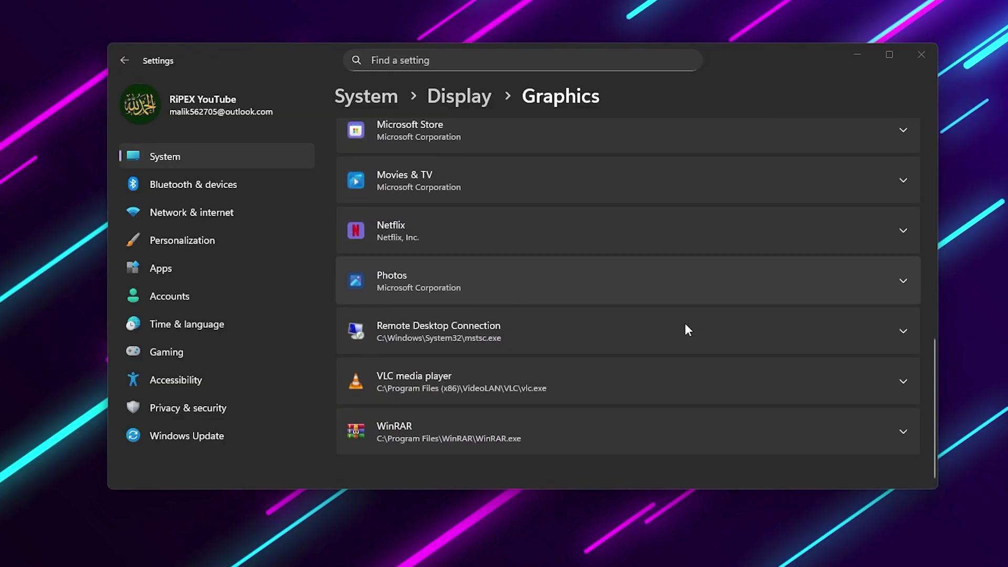
scroll(685, 324, up, 6)
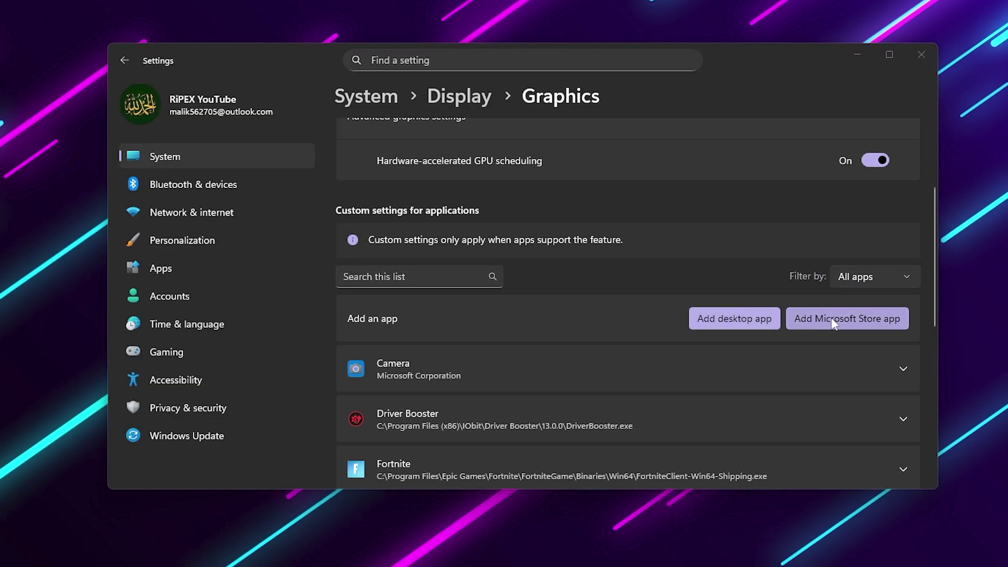
click(756, 320)
click(315, 213)
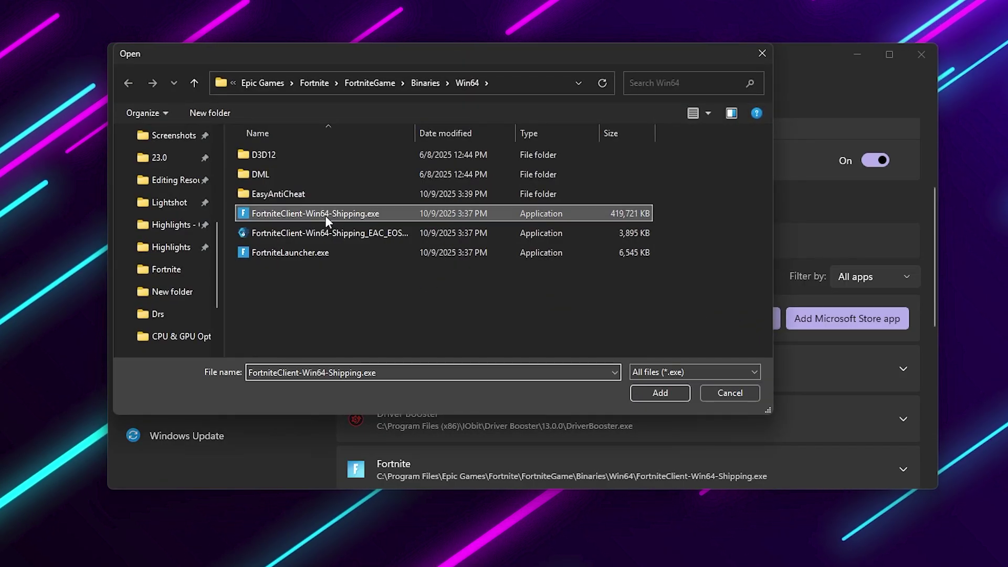
click(657, 395)
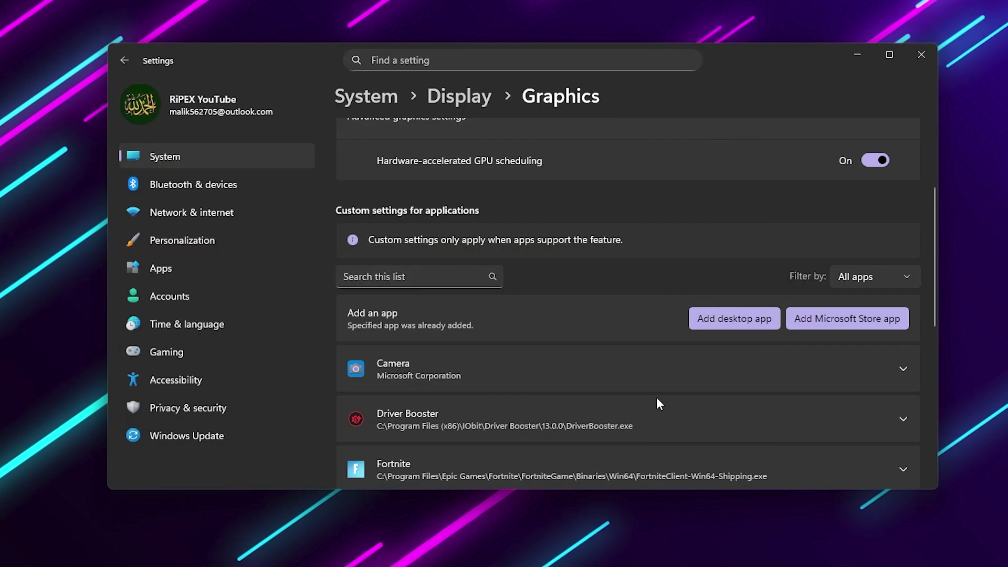
Expand Fortnite's custom graphics settings and set its GPU preference to High Performance (NVIDIA GeForce RTX 3070)
scroll(538, 376, down, 4)
click(891, 252)
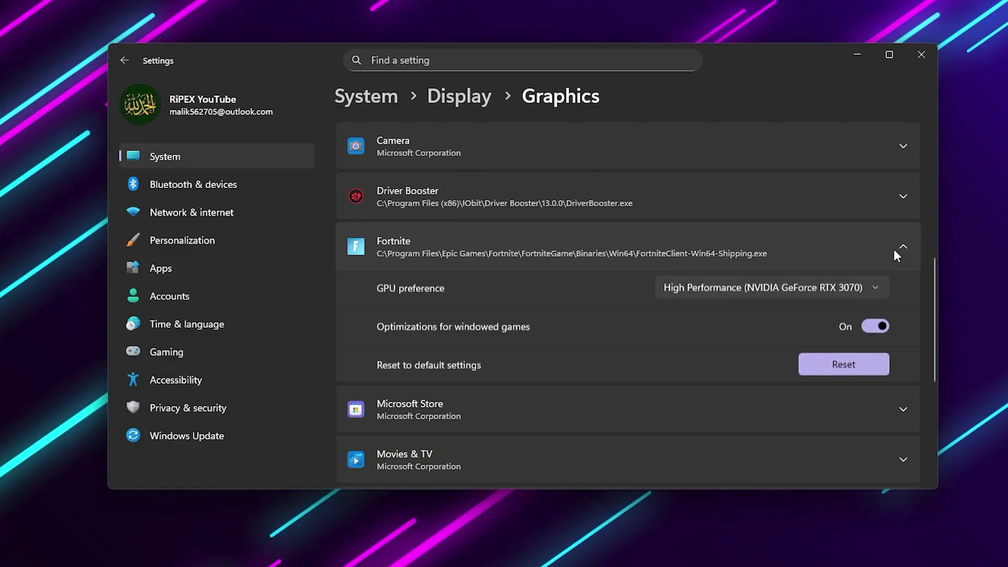
click(837, 293)
click(706, 287)
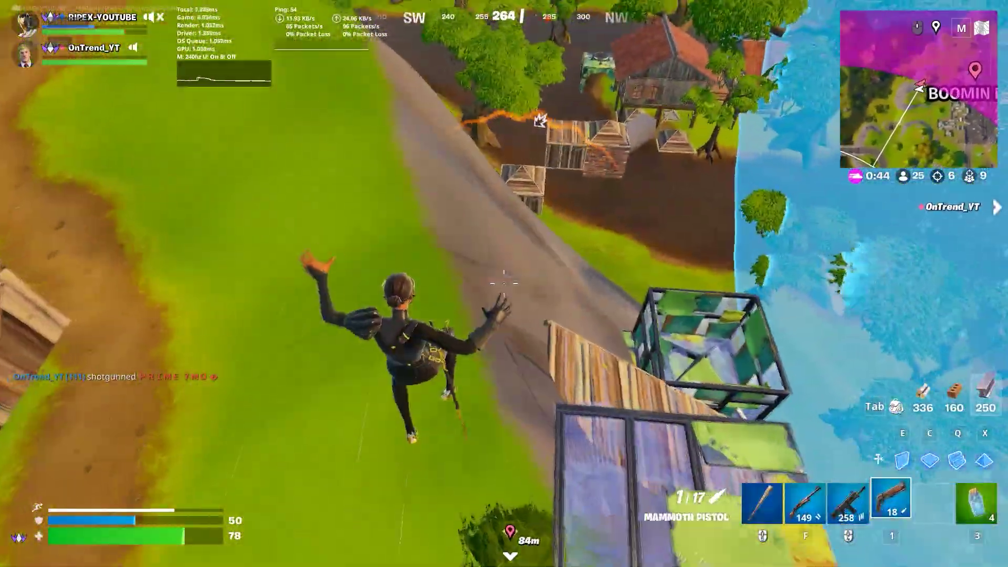
key(f)
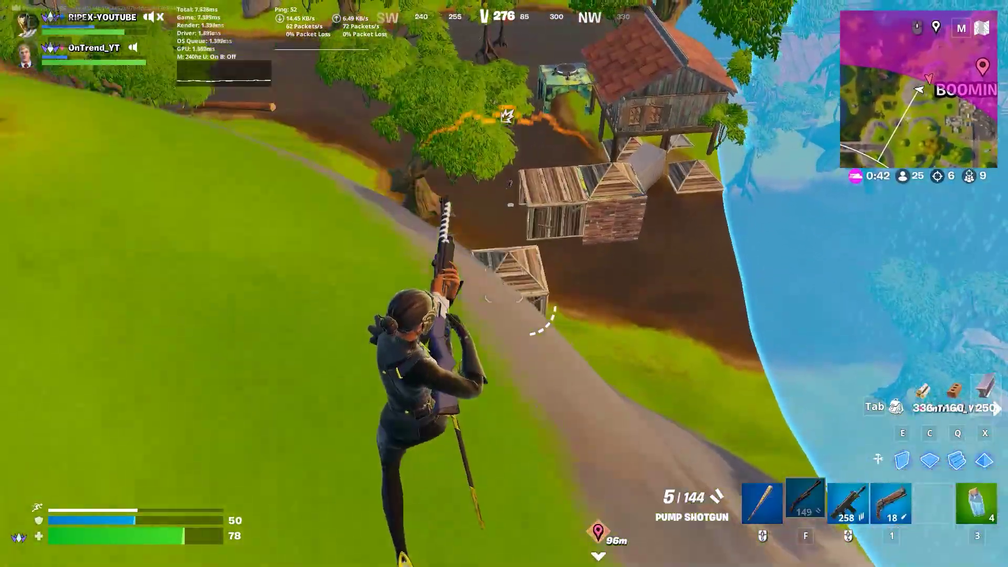
key(1)
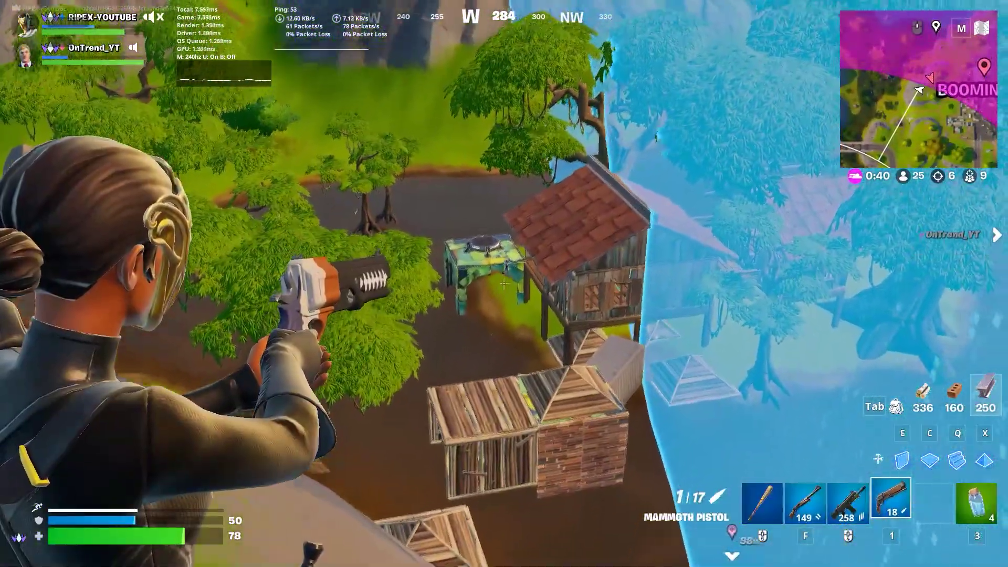
click(504, 283)
key(r)
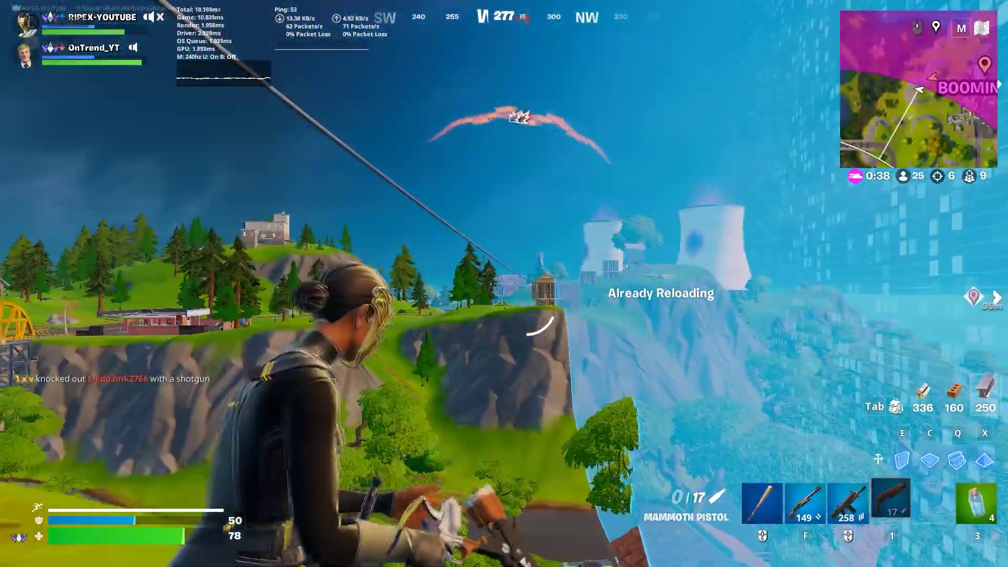
click(504, 284)
key(r)
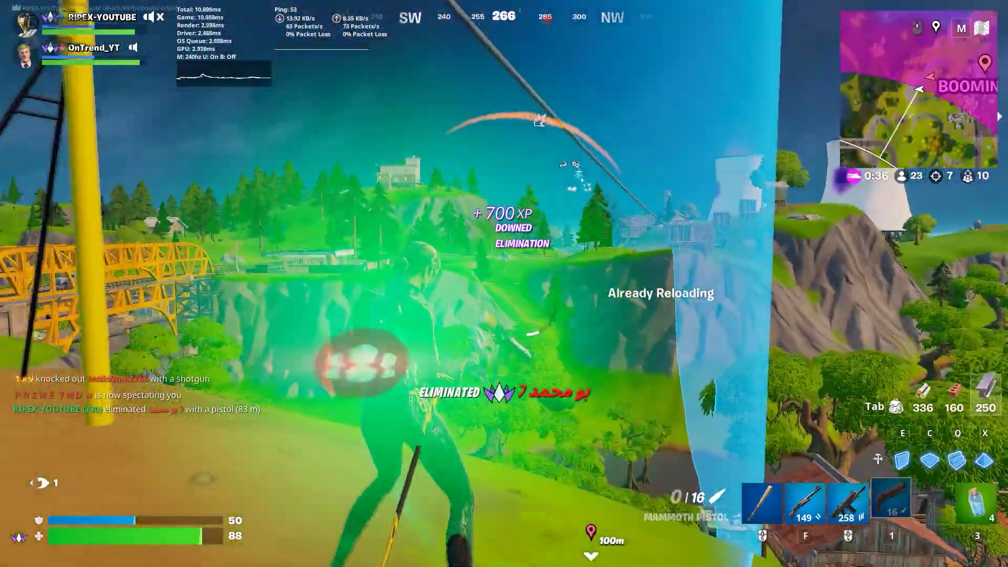
key(e)
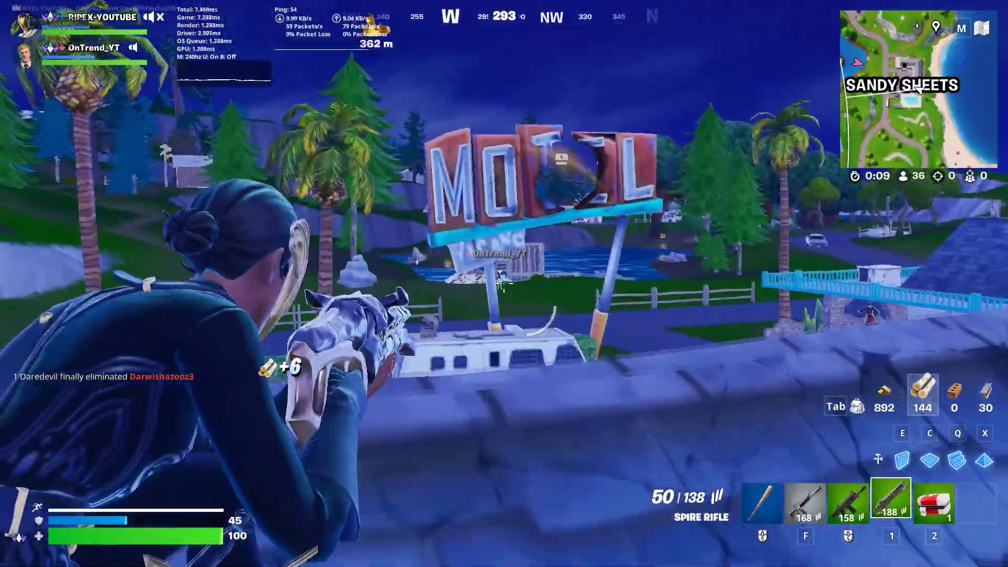
click(504, 284)
click(504, 284)
click(504, 284)
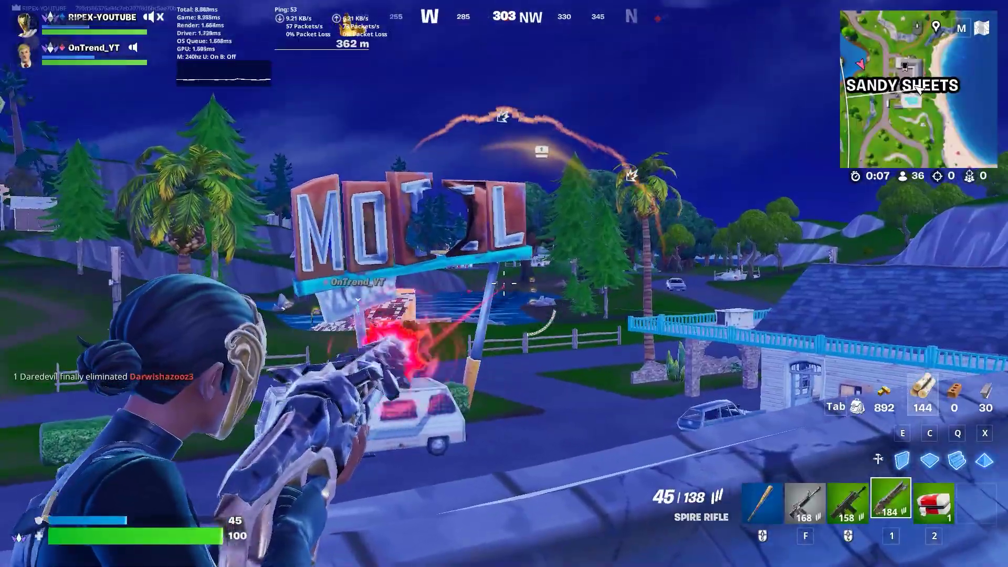
click(504, 283)
click(504, 283)
key(f)
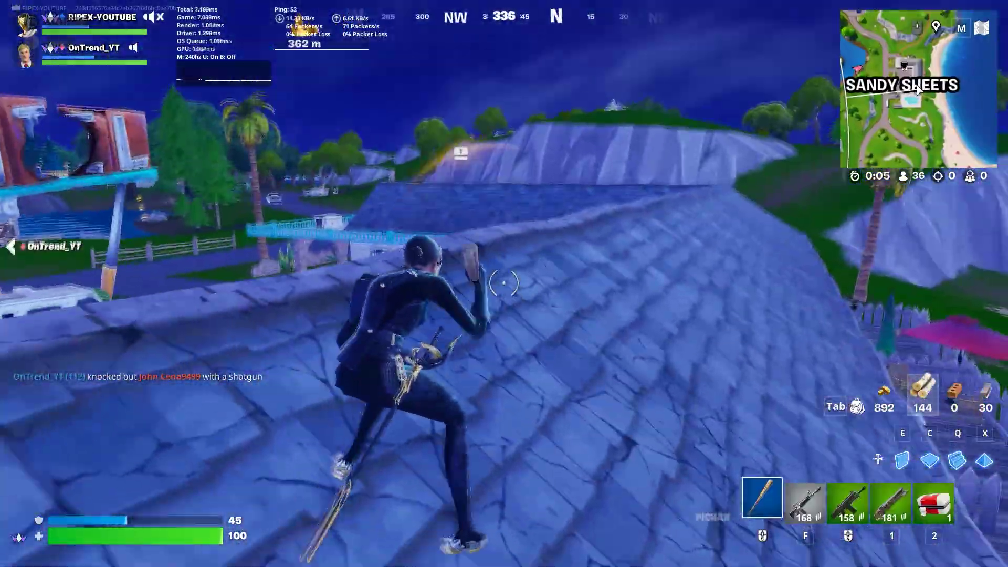
click(504, 283)
click(504, 284)
click(504, 284)
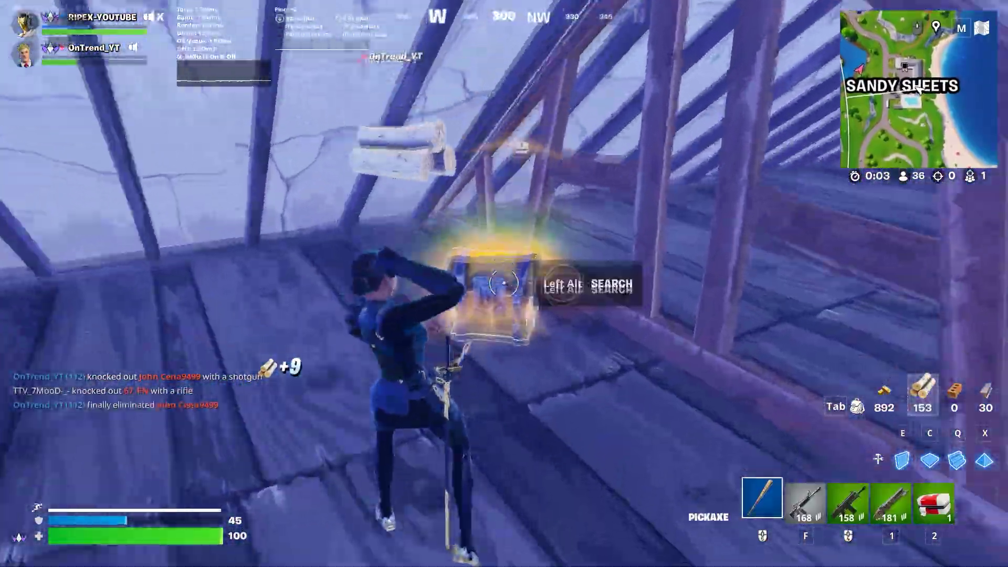
key(alt)
key(f)
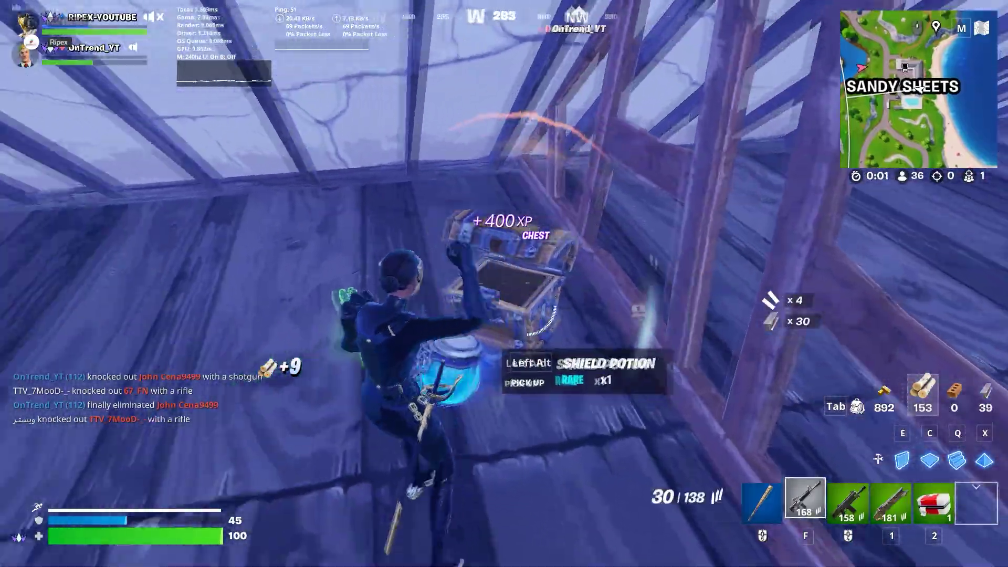